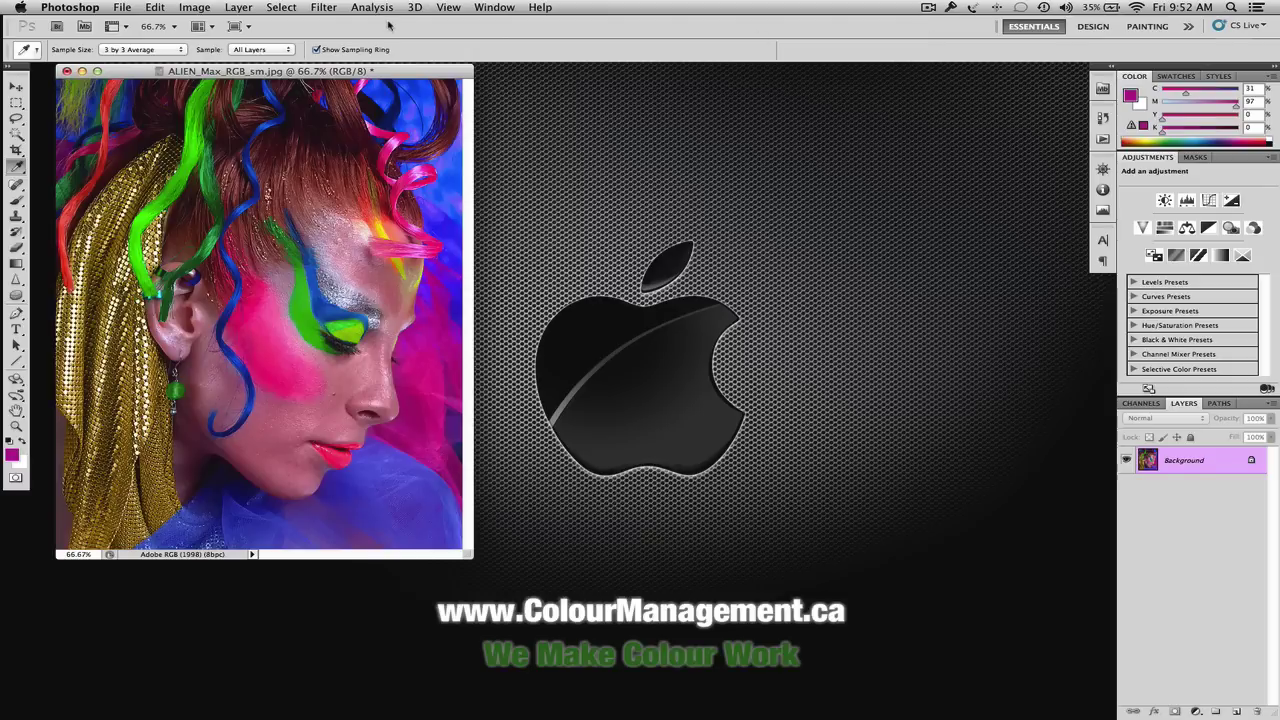
# - Open the portrait's Print dialog, then switch to ColorThink Pro and show its plot palettes
pyautogui.click(121, 7)
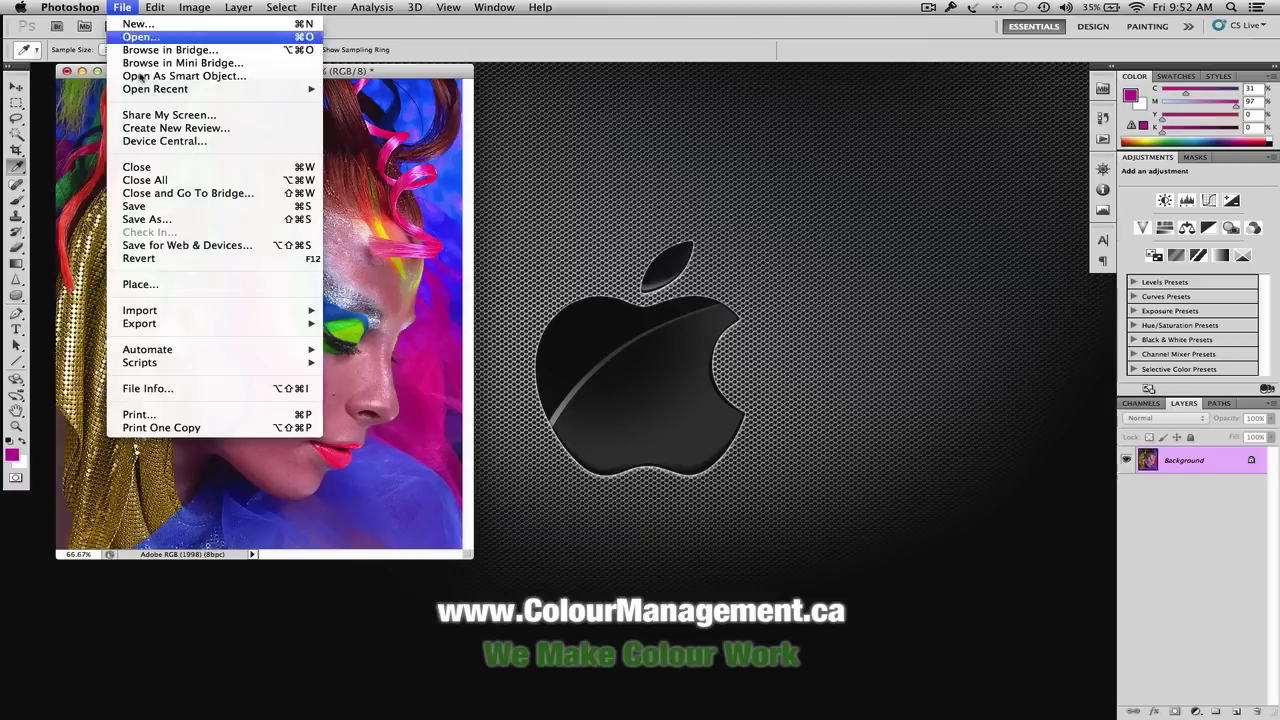
pyautogui.click(198, 416)
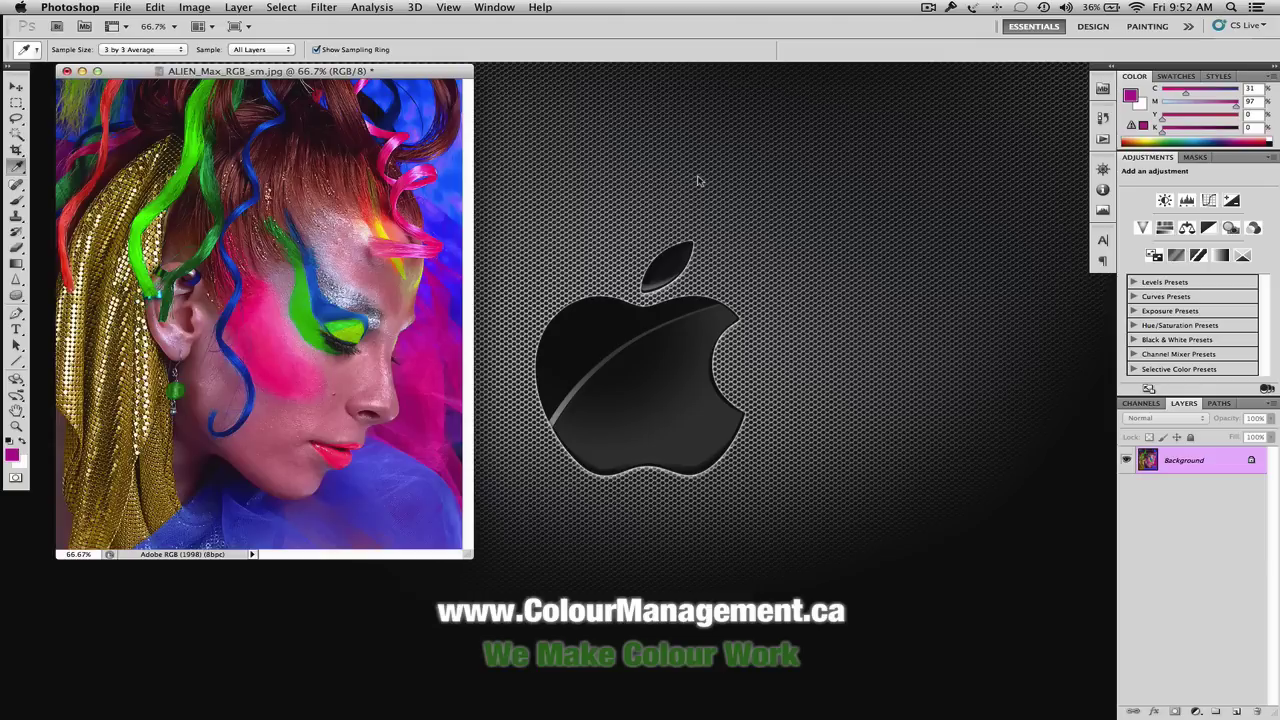
pyautogui.press('super+Tab')
pyautogui.press('super+Tab')
pyautogui.press('super+Tab')
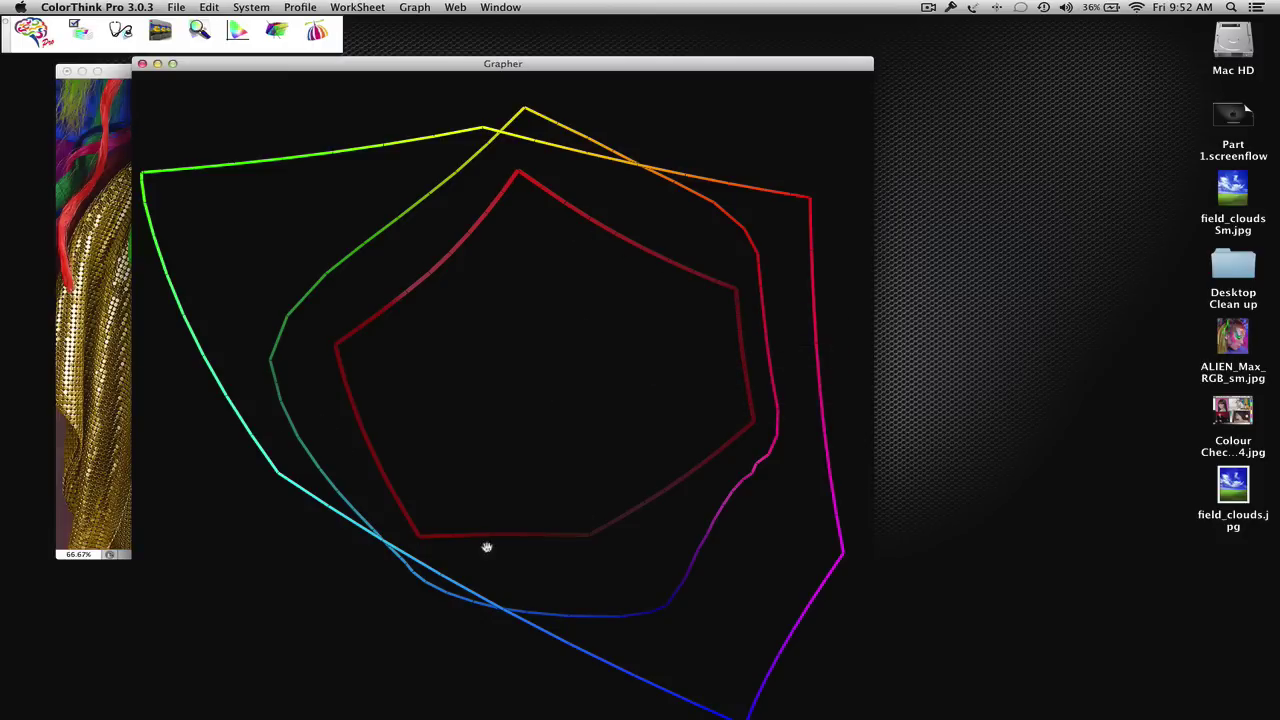
pyautogui.click(1023, 314)
pyautogui.click(731, 320)
# - Compare gamuts by toggling the Adobe RGB (1998) and Epson 3880 outlines on and off
pyautogui.click(1200, 192)
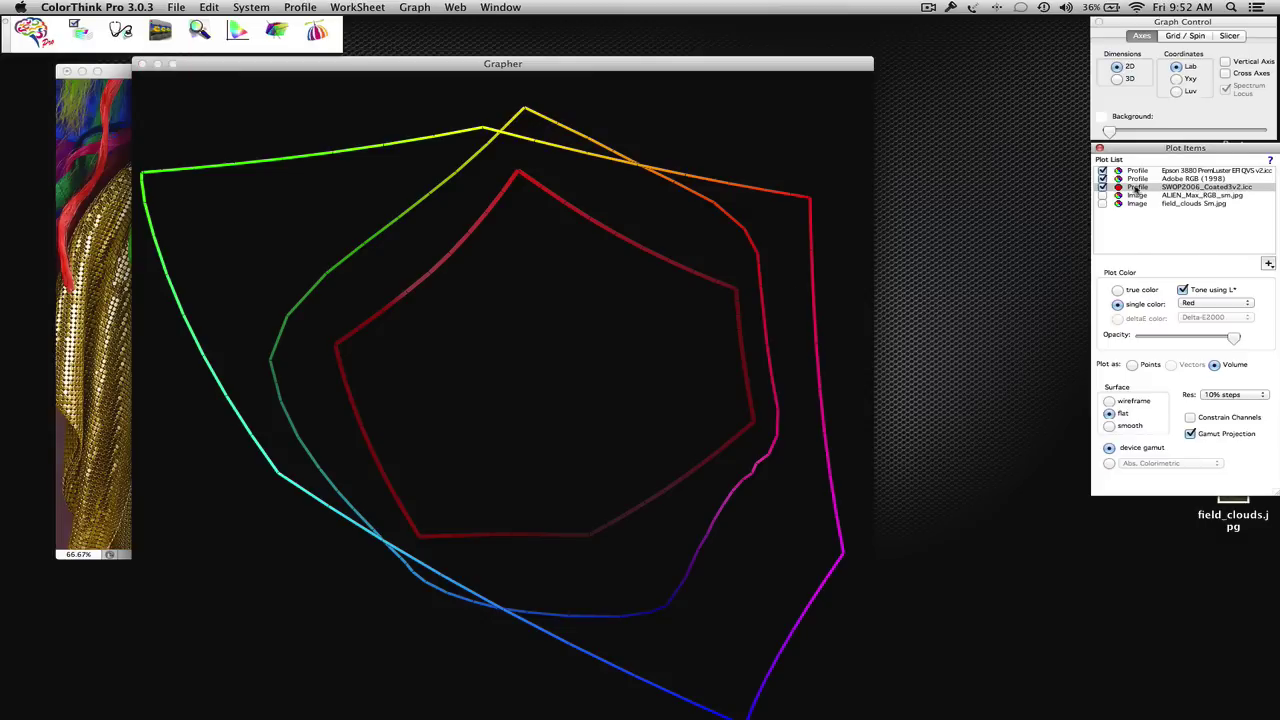
pyautogui.click(1140, 179)
pyautogui.click(1103, 178)
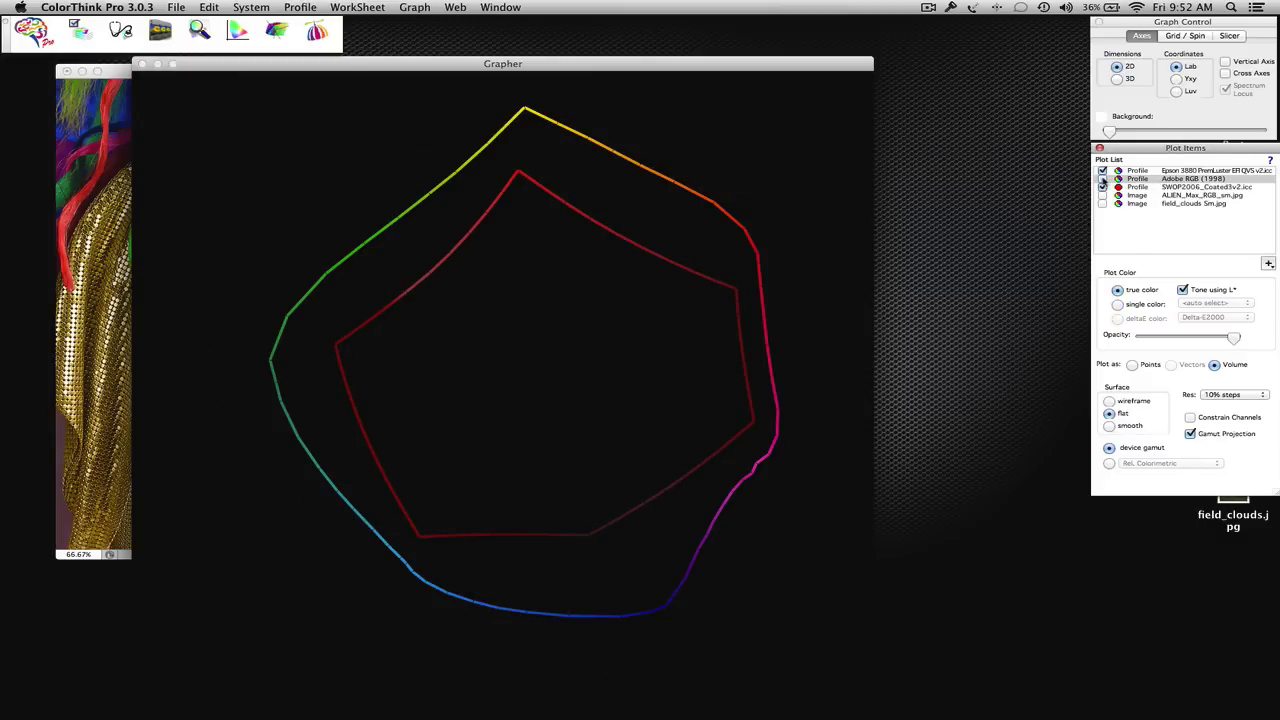
pyautogui.click(1103, 178)
pyautogui.click(1103, 178)
pyautogui.click(1103, 178)
pyautogui.click(1103, 178)
pyautogui.click(1103, 178)
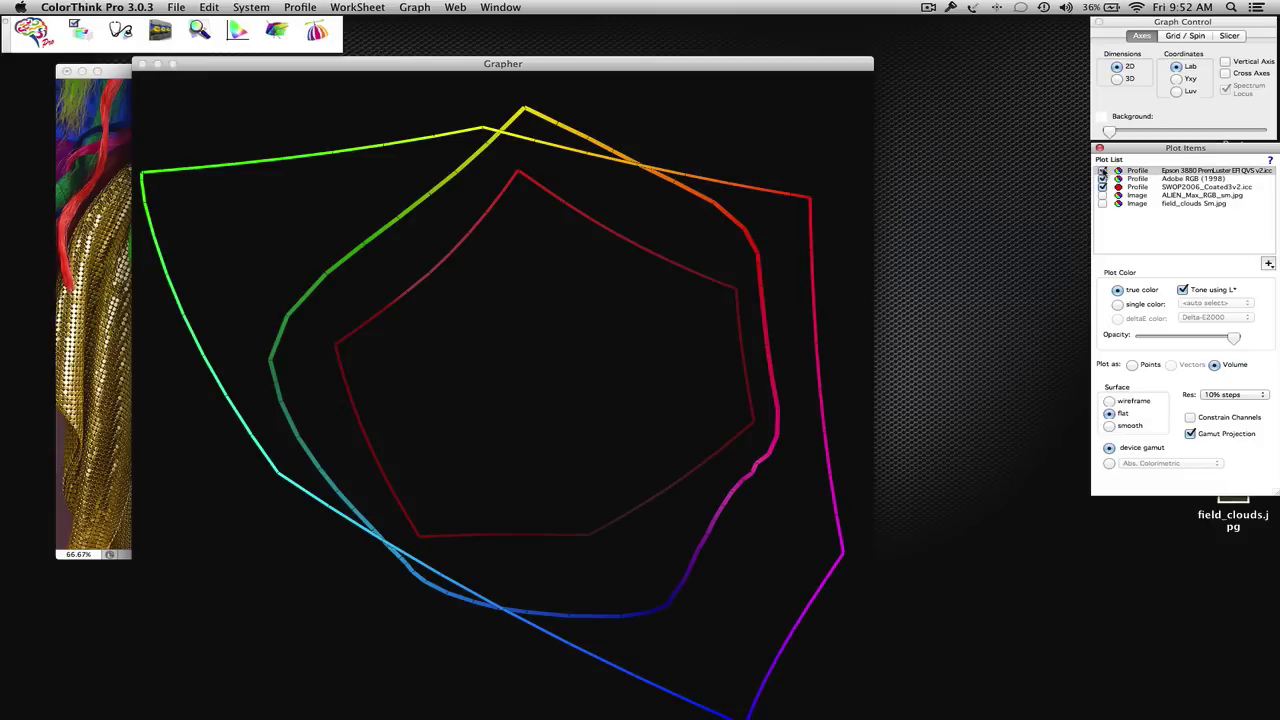
pyautogui.click(1103, 178)
pyautogui.click(1103, 178)
pyautogui.click(1103, 171)
pyautogui.click(1103, 171)
# - Hide the Adobe RGB (1998) outline, nudge the graph right, and return to the Photoshop portrait
pyautogui.click(1102, 179)
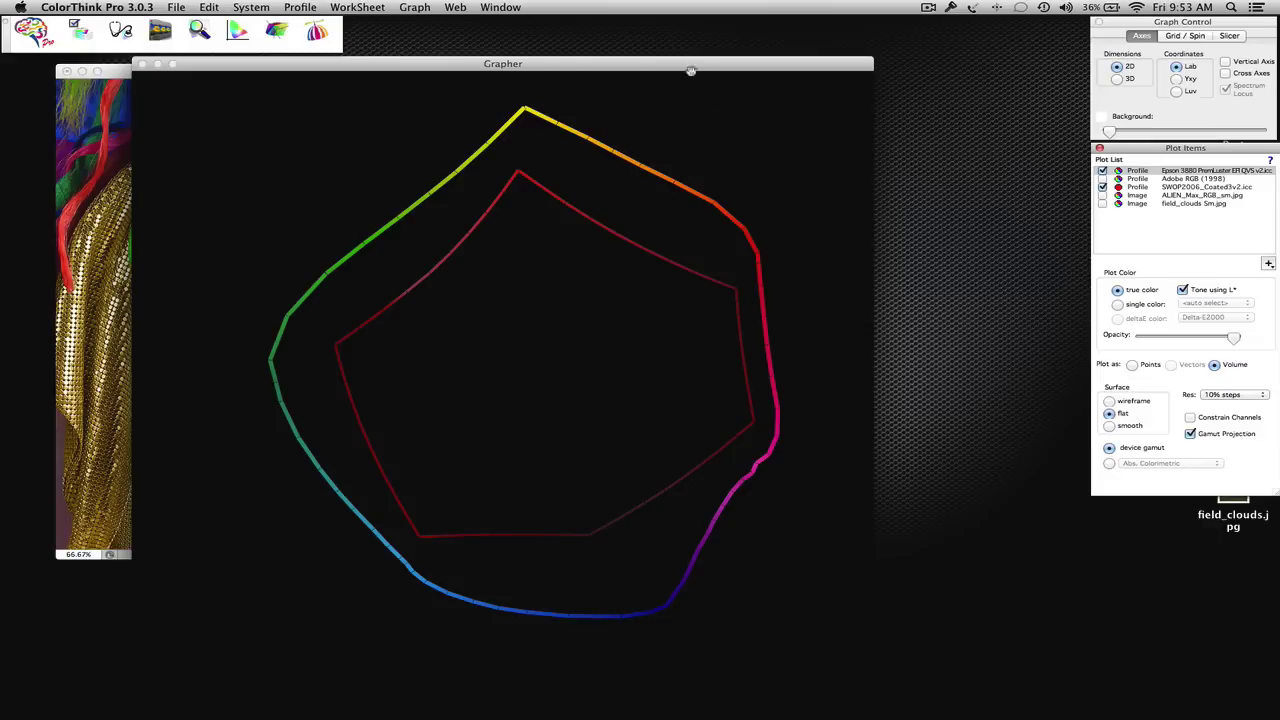
pyautogui.moveTo(689, 68); pyautogui.dragTo(697, 68)
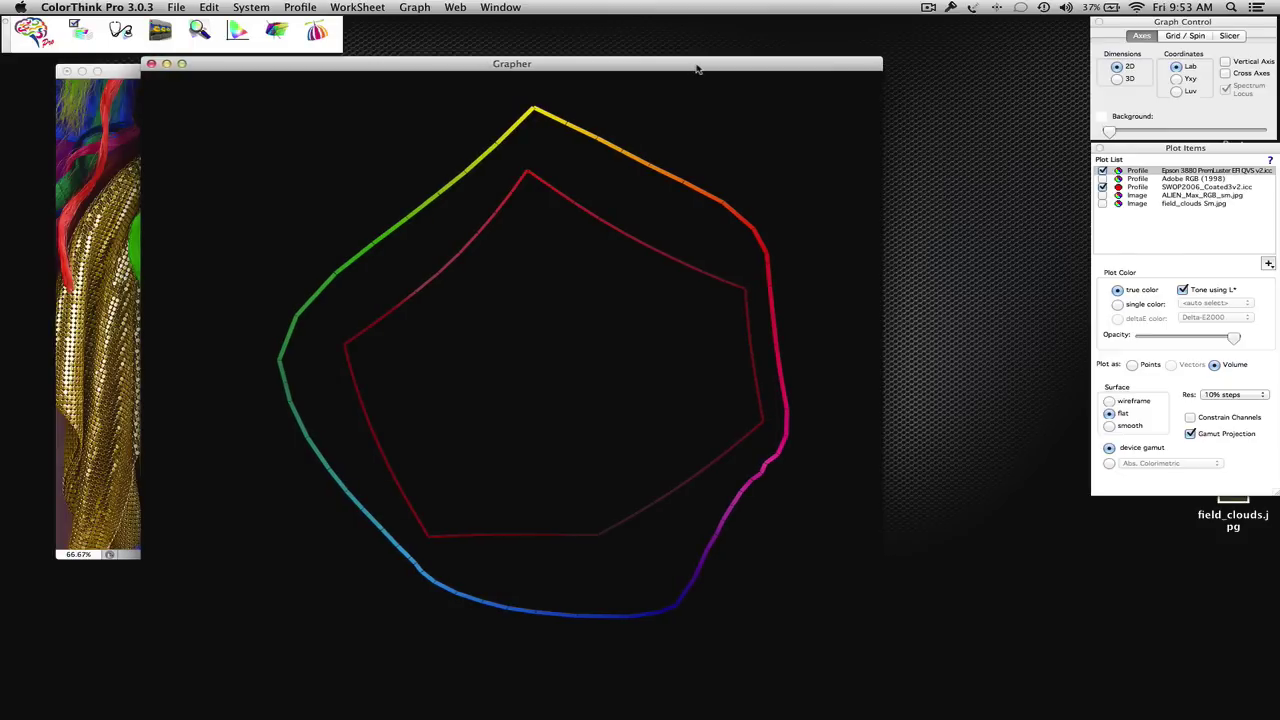
pyautogui.click(131, 281)
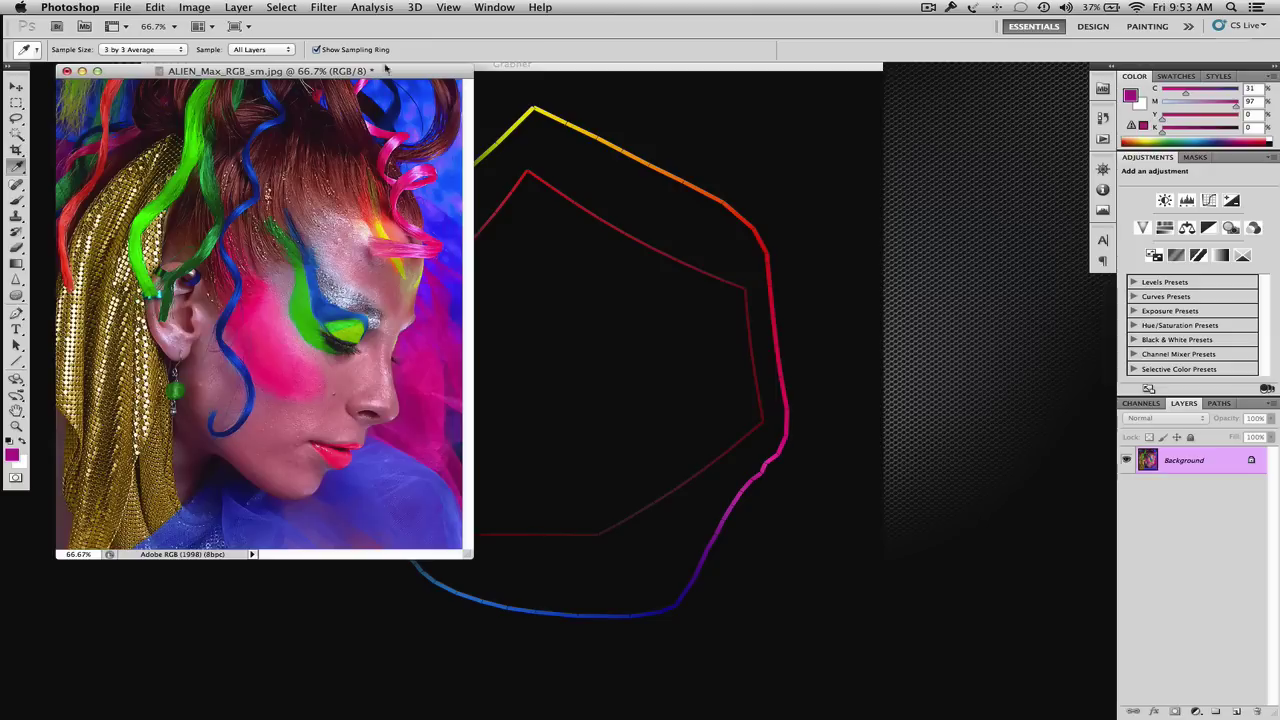
# - Check out-of-gamut areas with Gamut Warning, turn it off, then soft-proof as U.S. Web Coated (SWOP) v2
pyautogui.click(414, 7)
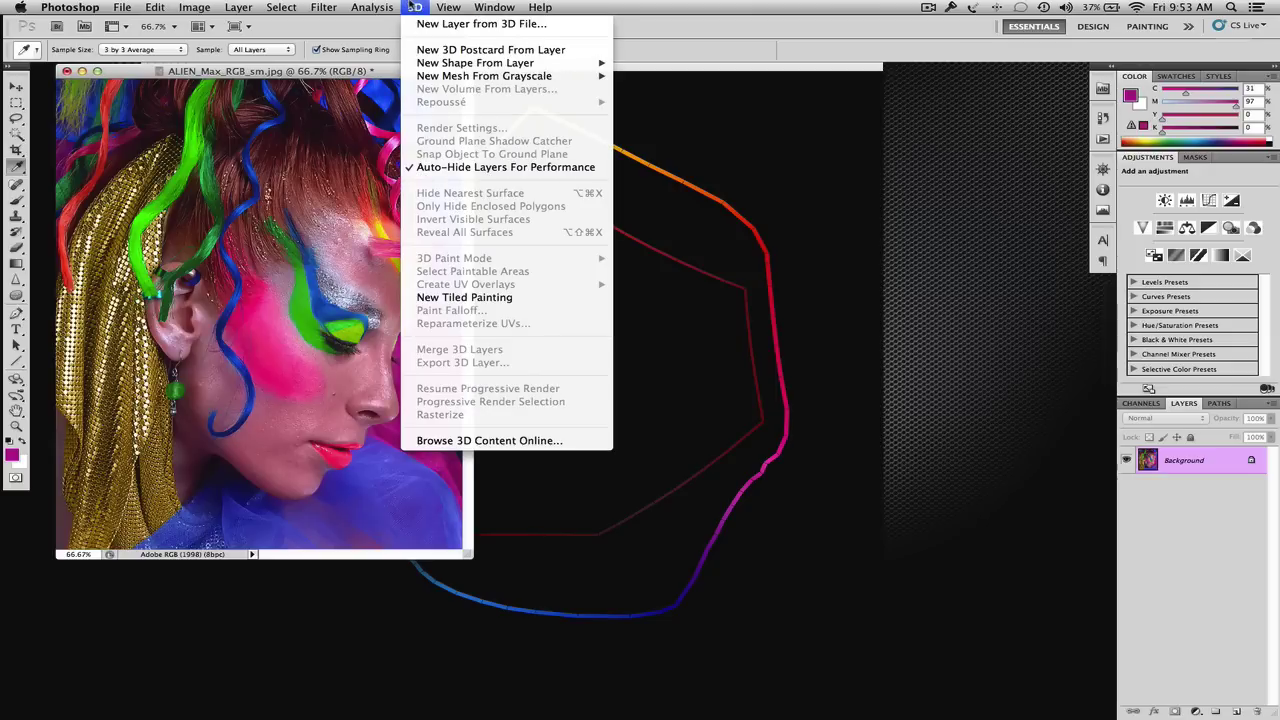
pyautogui.moveTo(446, 7)
pyautogui.click(460, 50)
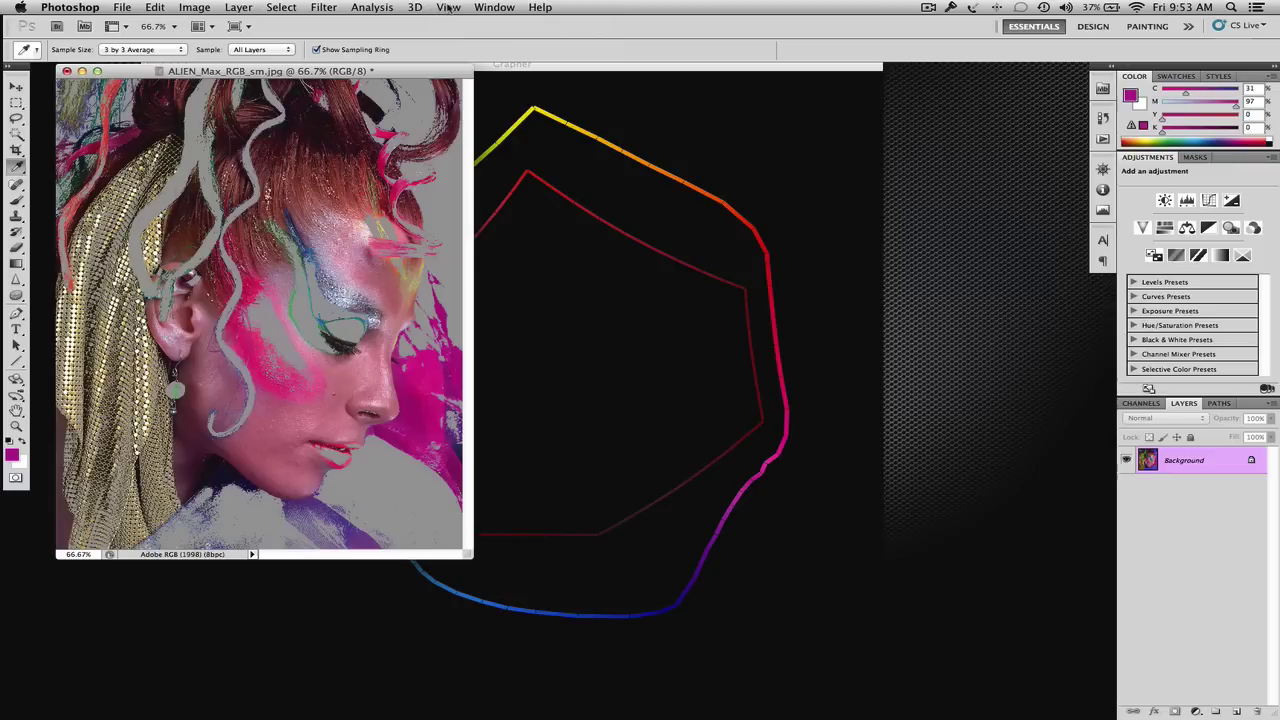
pyautogui.click(447, 7)
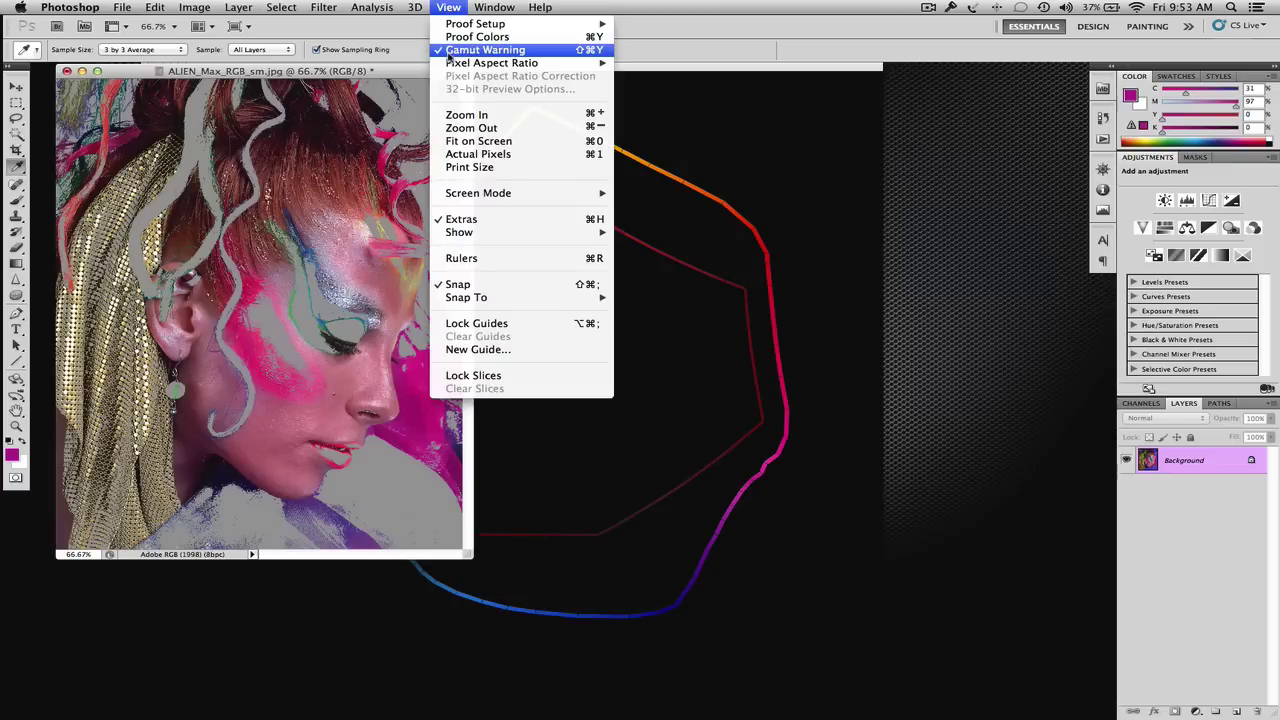
pyautogui.click(443, 50)
pyautogui.press('super+y')
pyautogui.press('super+y')
pyautogui.press('super+y')
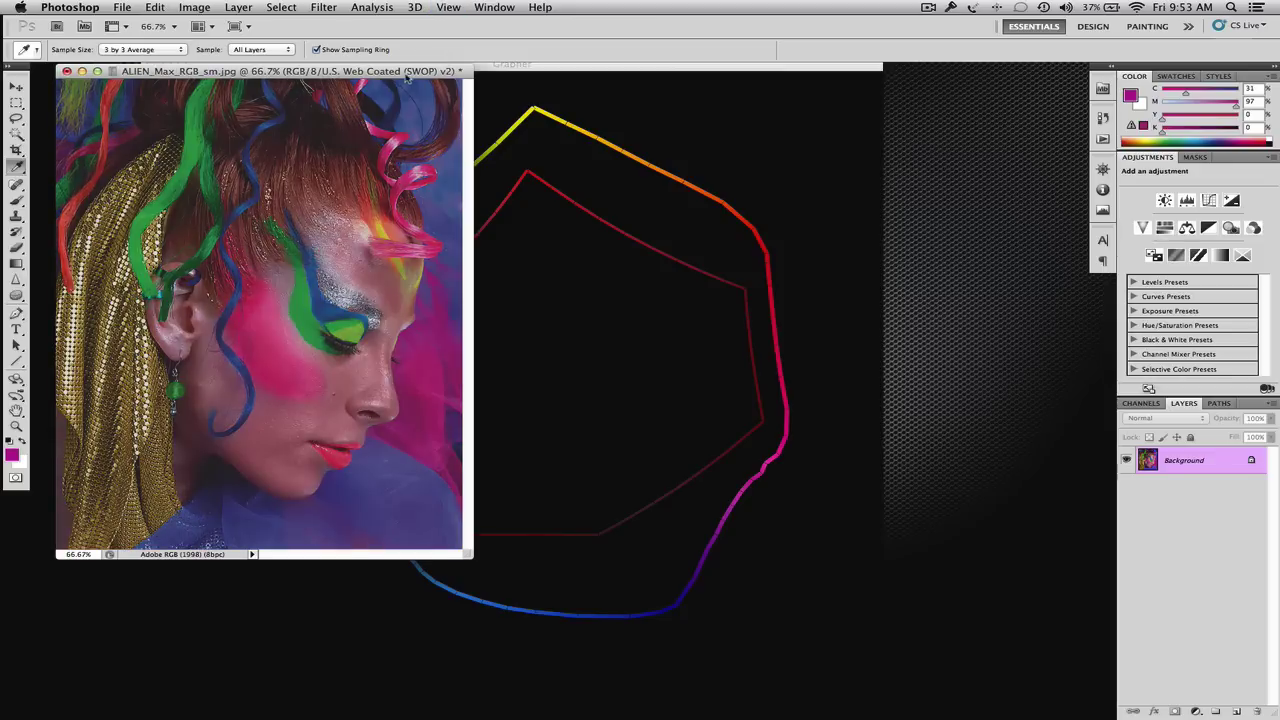
# - Enlarge the document window and zoom in on the portrait
pyautogui.moveTo(470, 556); pyautogui.dragTo(720, 657)
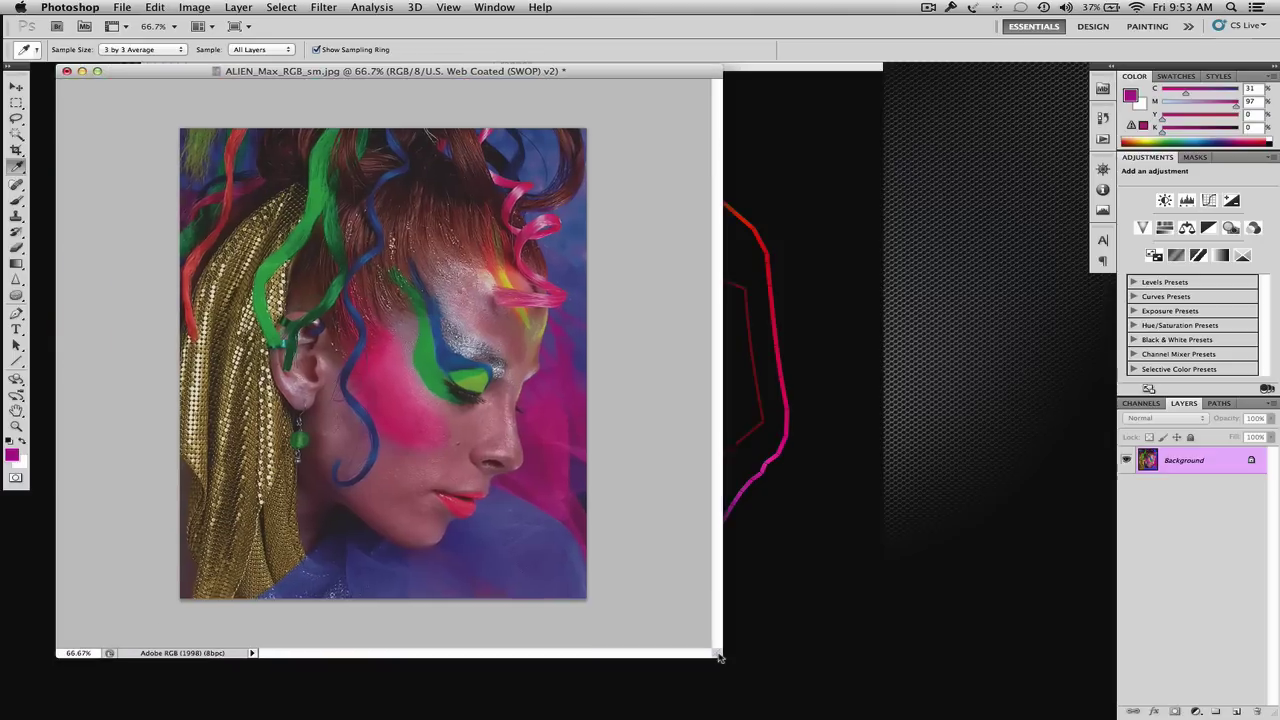
pyautogui.press('super+plus')
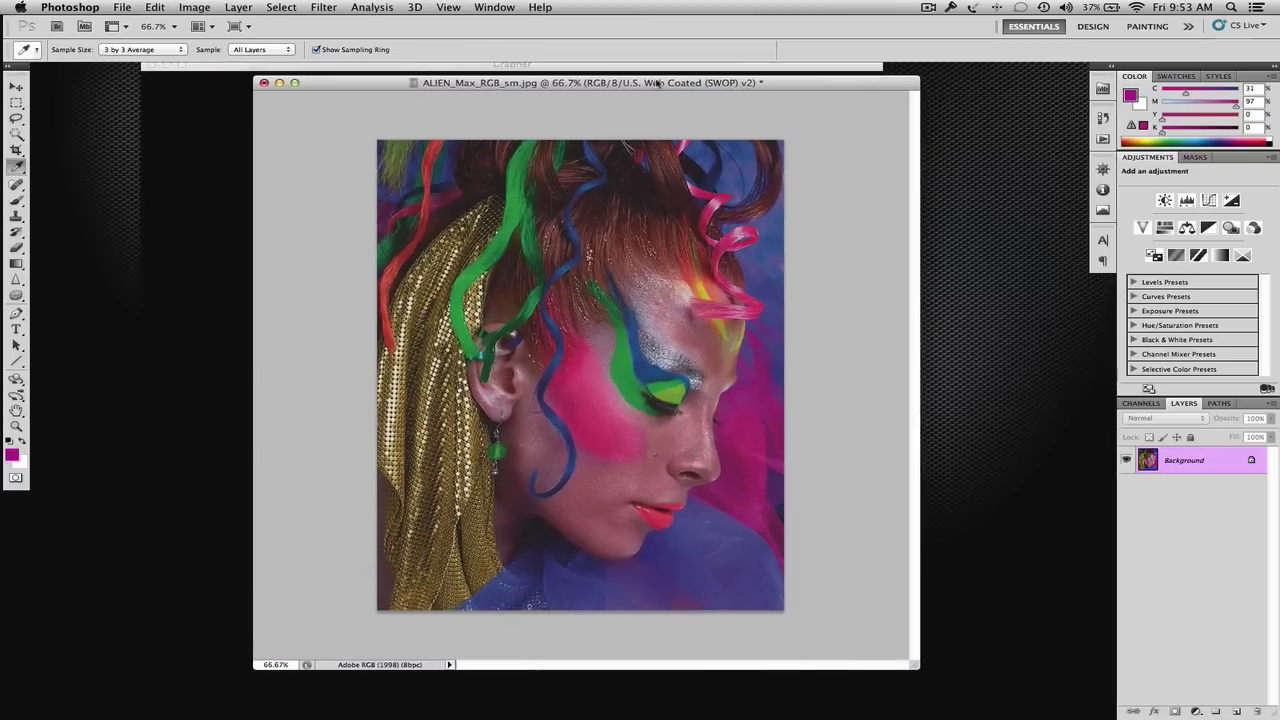
pyautogui.press('super+plus')
pyautogui.scroll(-8, 694, 459)
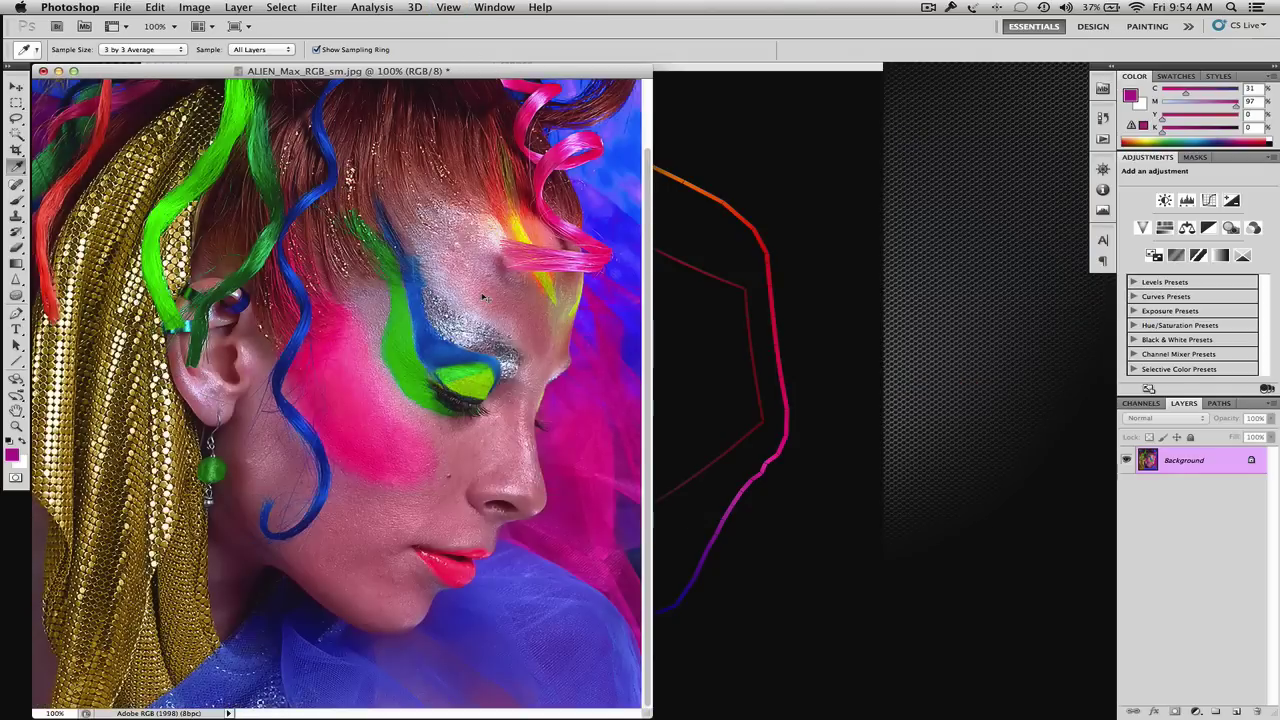
# - Compare the portrait with the SWOP soft-proof and gamut warning toggled off and on
pyautogui.press('super+y')
pyautogui.press('super+shift+y')
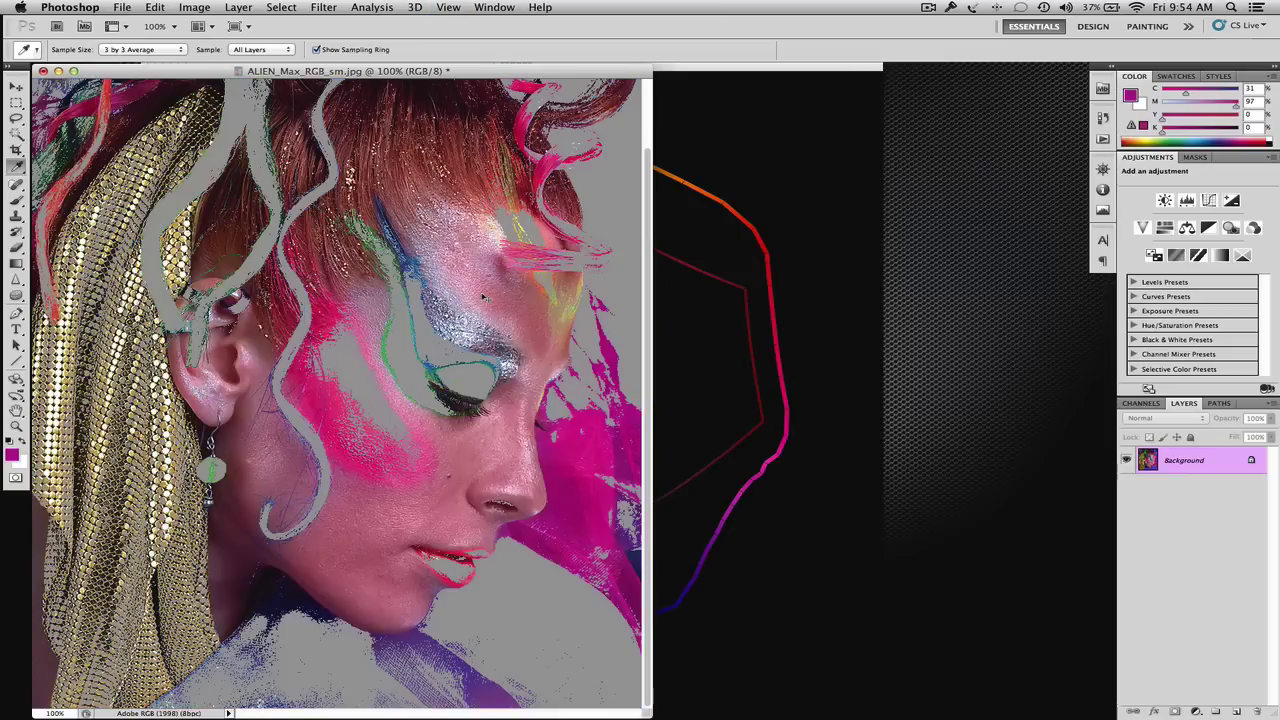
pyautogui.press('super+shift+y')
pyautogui.press('super+shift+y')
pyautogui.press('super+shift+y')
pyautogui.press('super+y')
pyautogui.press('super+y')
pyautogui.press('super+y')
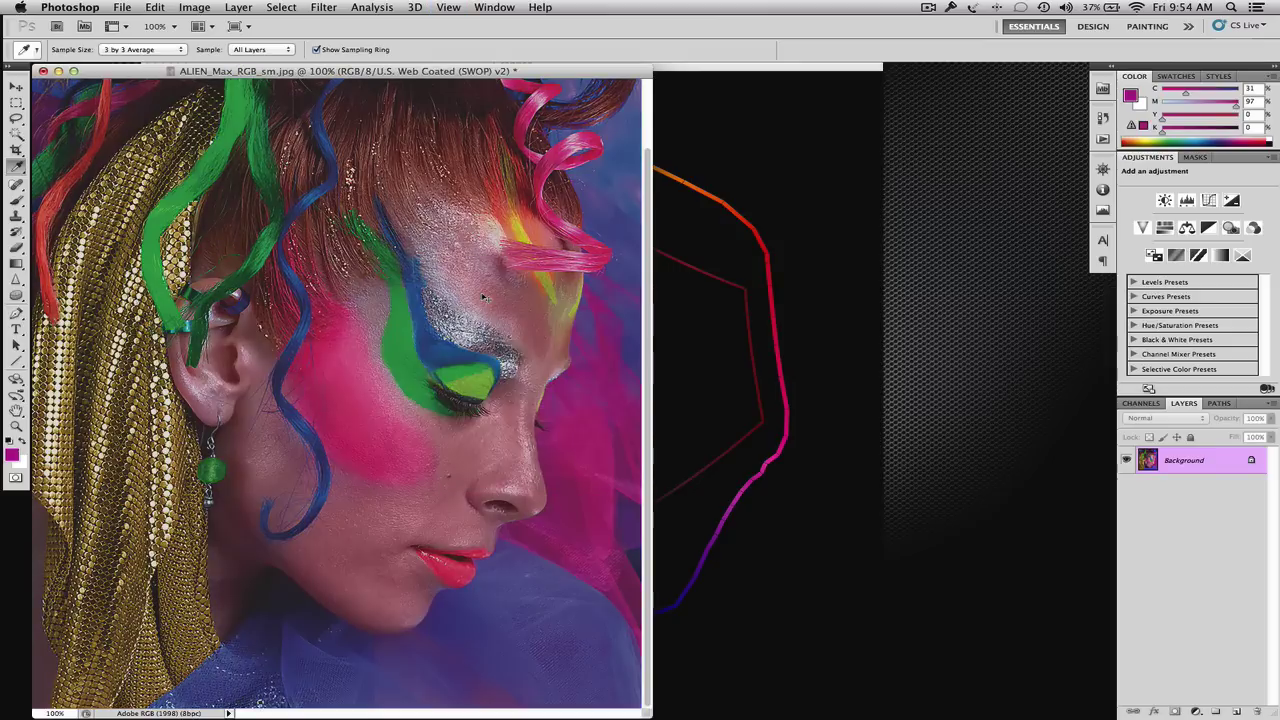
pyautogui.click(442, 6)
pyautogui.moveTo(594, 22)
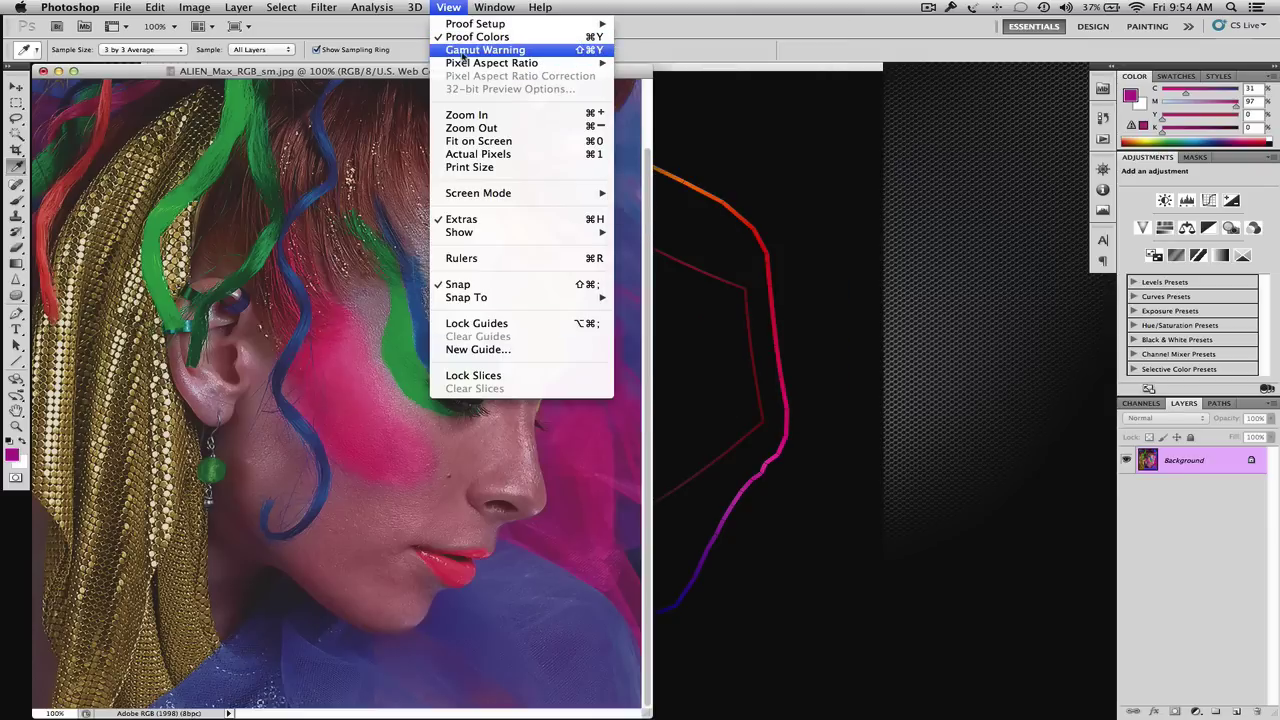
pyautogui.press('Escape')
# - Turn off the gamut warning and the SWOP soft-proof from the View menu
pyautogui.click(440, 7)
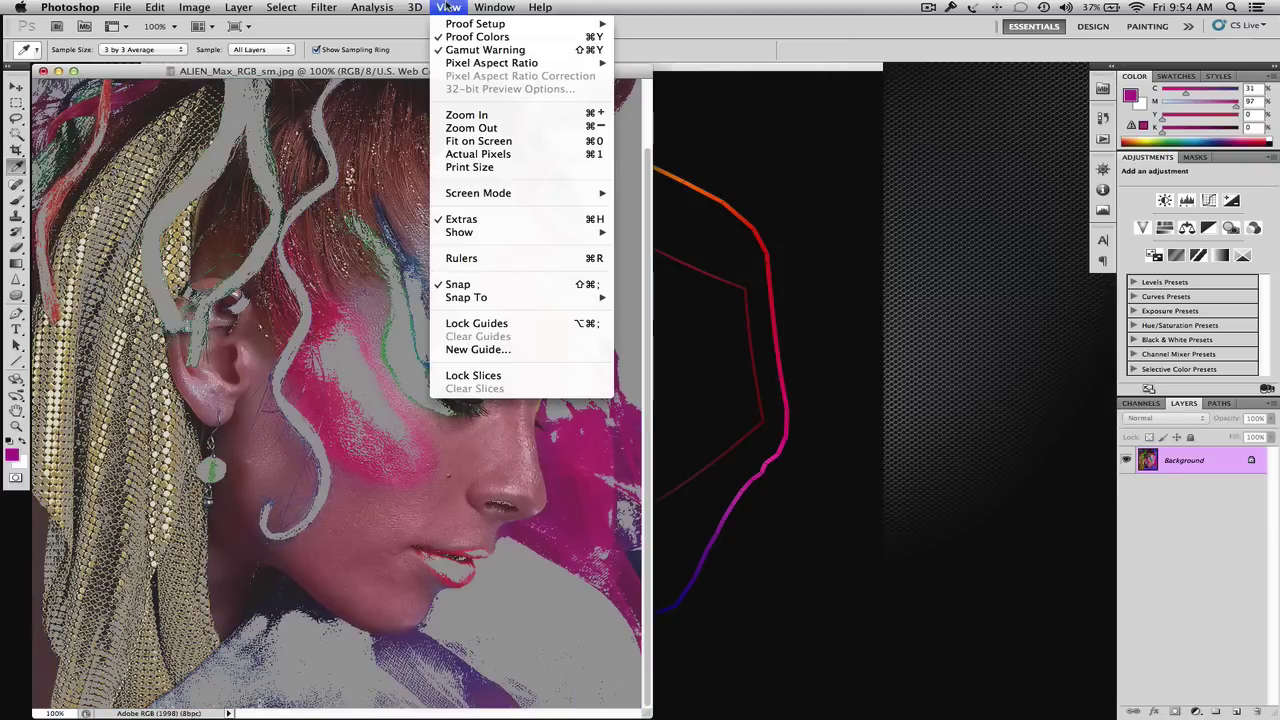
pyautogui.click(470, 49)
pyautogui.click(448, 7)
pyautogui.click(470, 37)
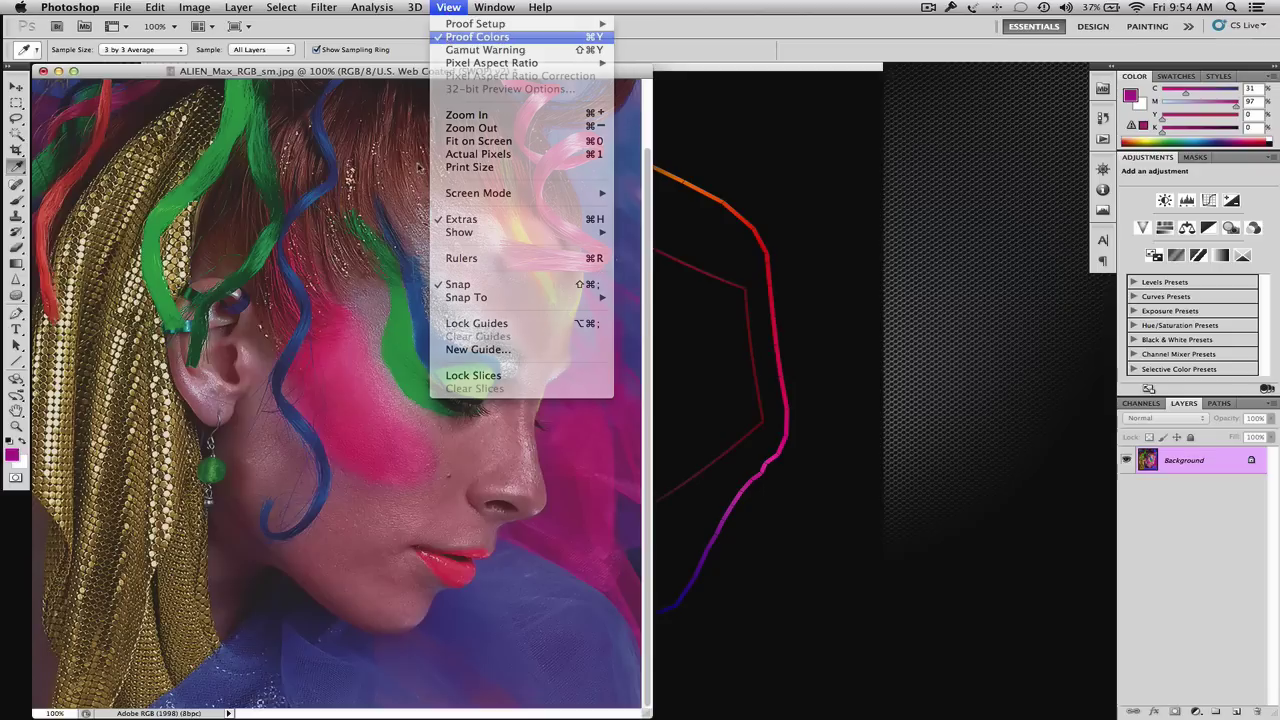
# - Keep the document open and set the Print dialog to use the Document colour profile
pyautogui.press('super+w')
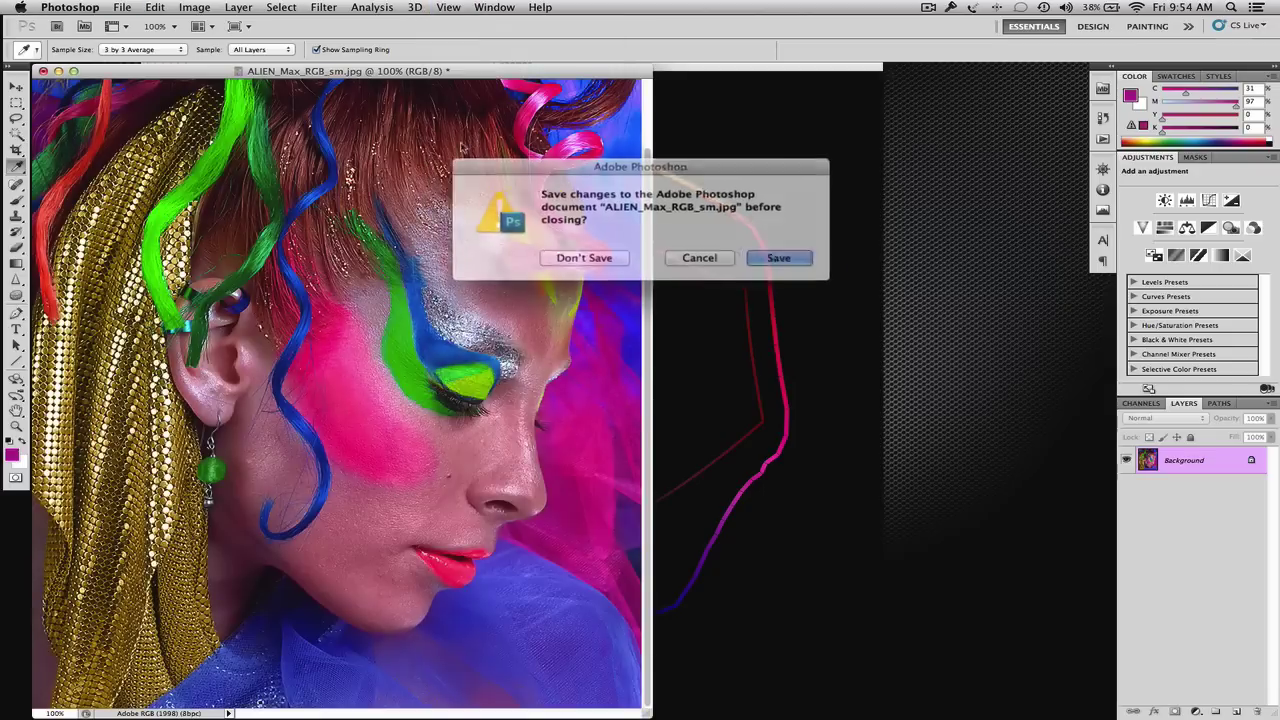
pyautogui.click(694, 257)
pyautogui.click(120, 6)
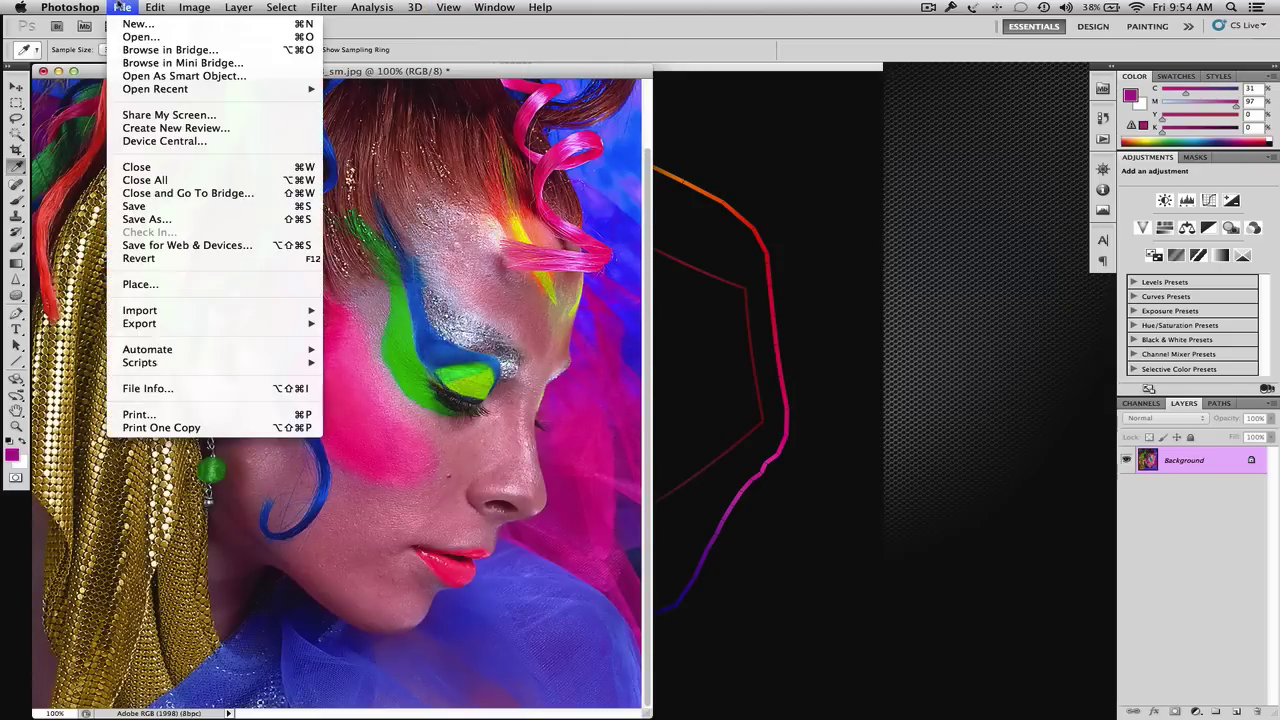
pyautogui.click(183, 414)
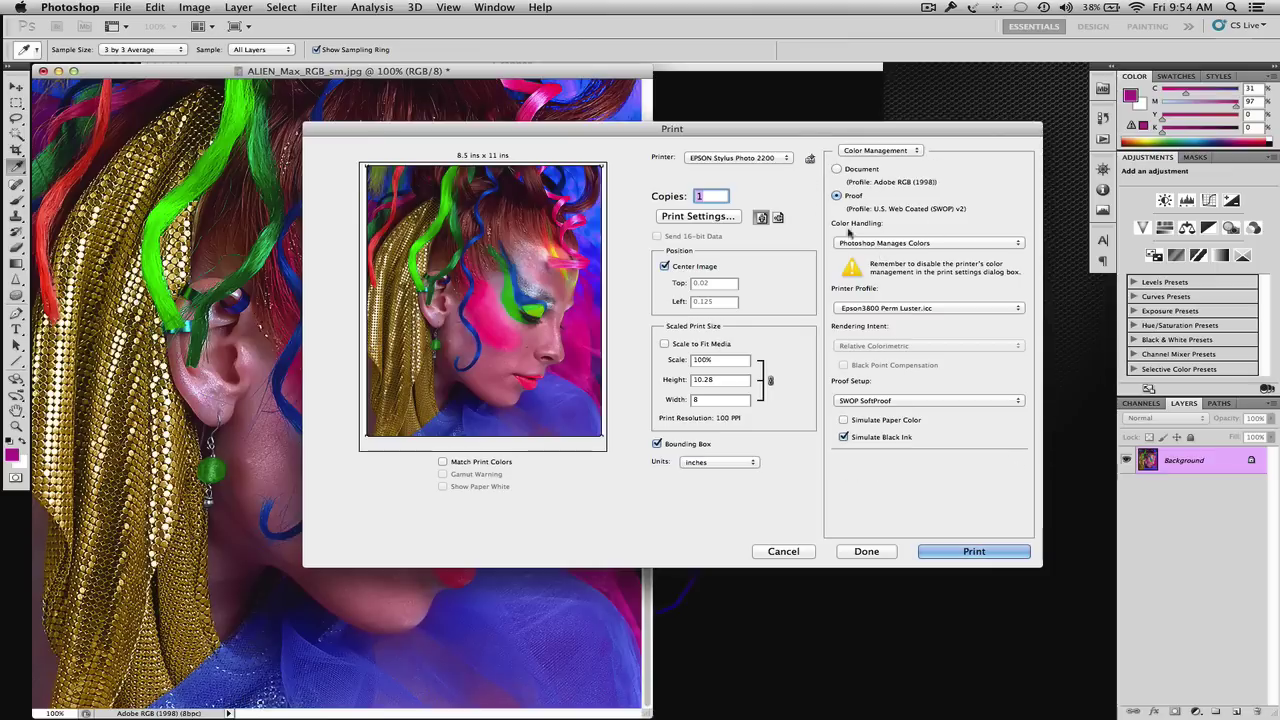
pyautogui.click(836, 169)
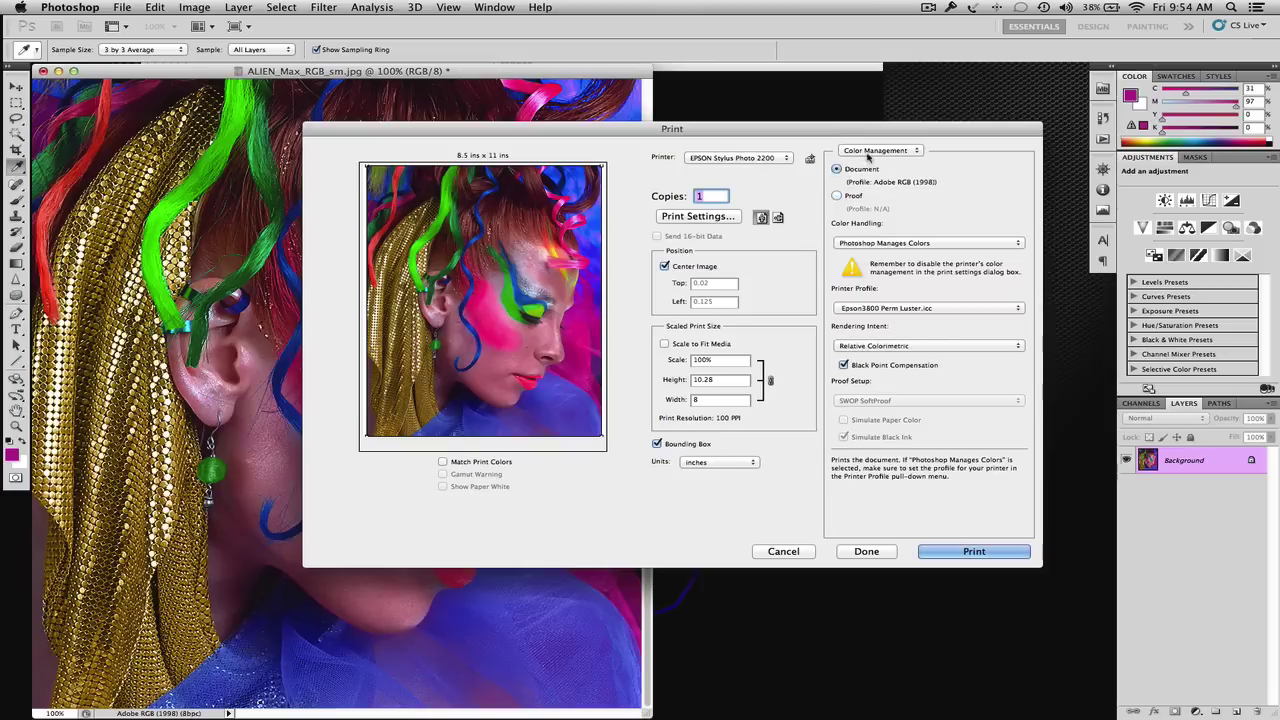
# - Check the Print dialog's section list without changing it, then return to ColorThink Pro
pyautogui.click(870, 152)
pyautogui.click(936, 174)
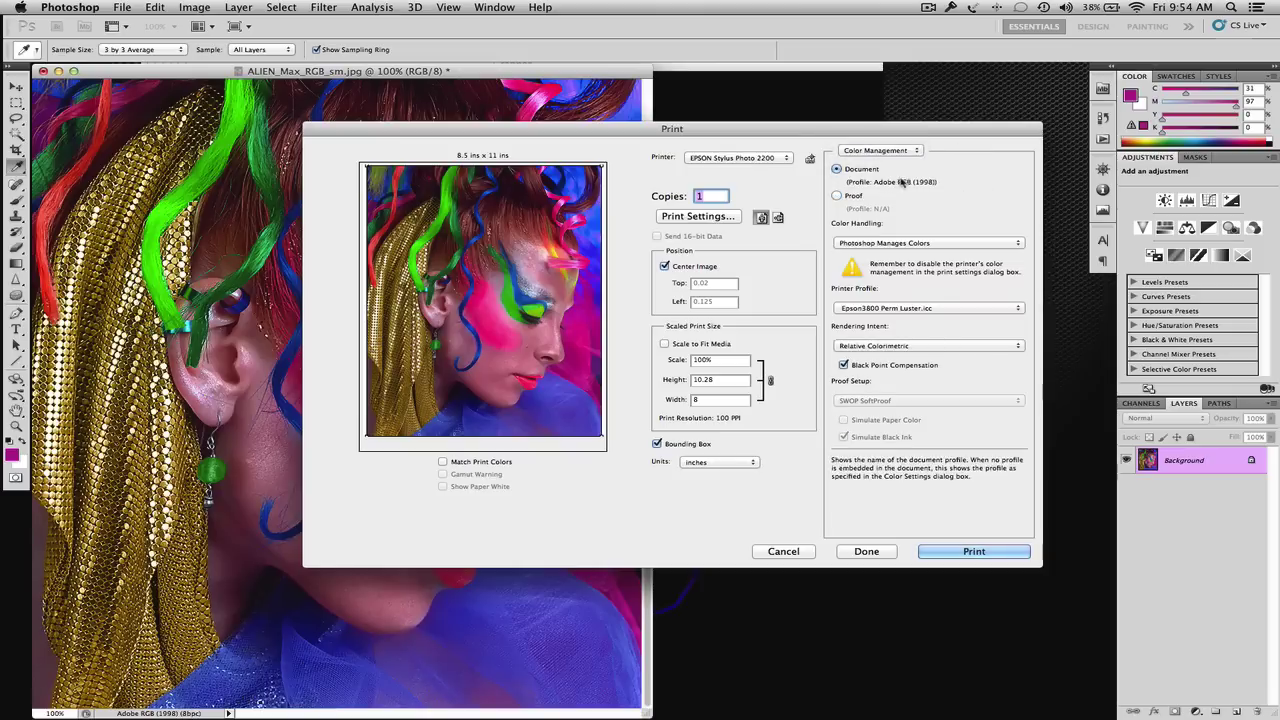
pyautogui.moveTo(910, 184)
pyautogui.press('super+Tab')
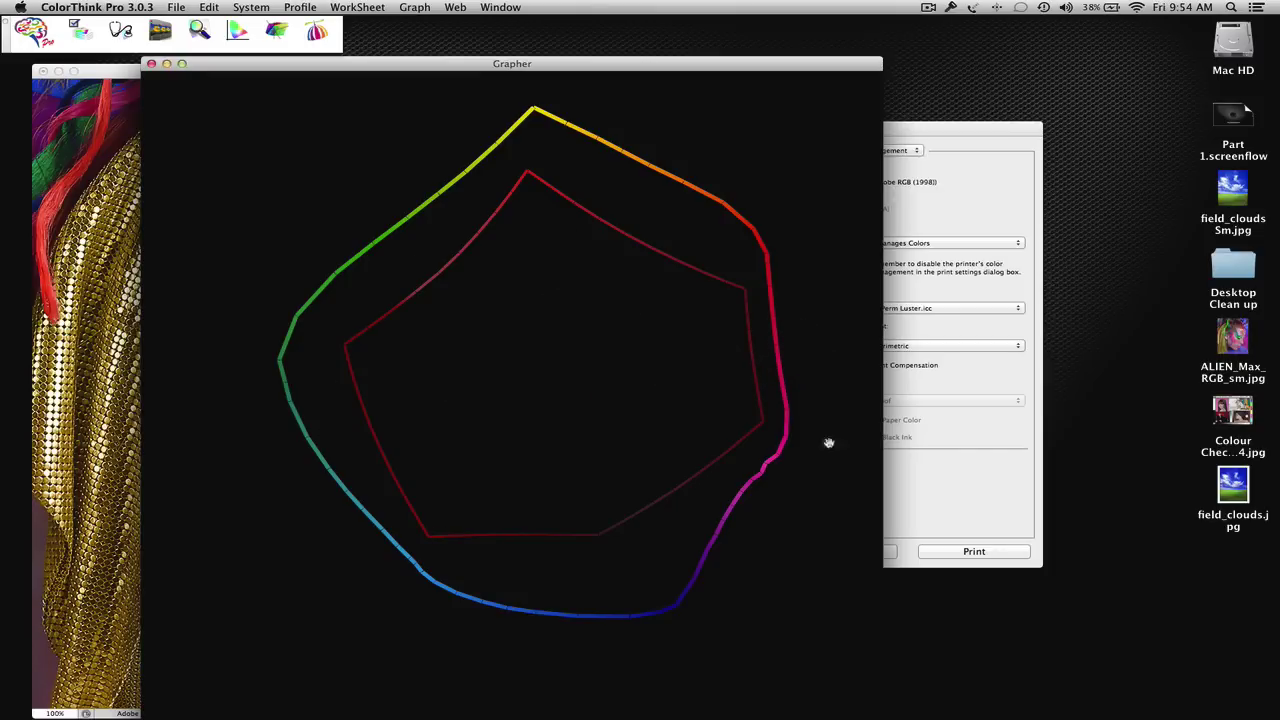
# - Set Color Handling to Photoshop Manages Colors with the Epson3800 Perm Luster.icc printer profile
pyautogui.click(138, 282)
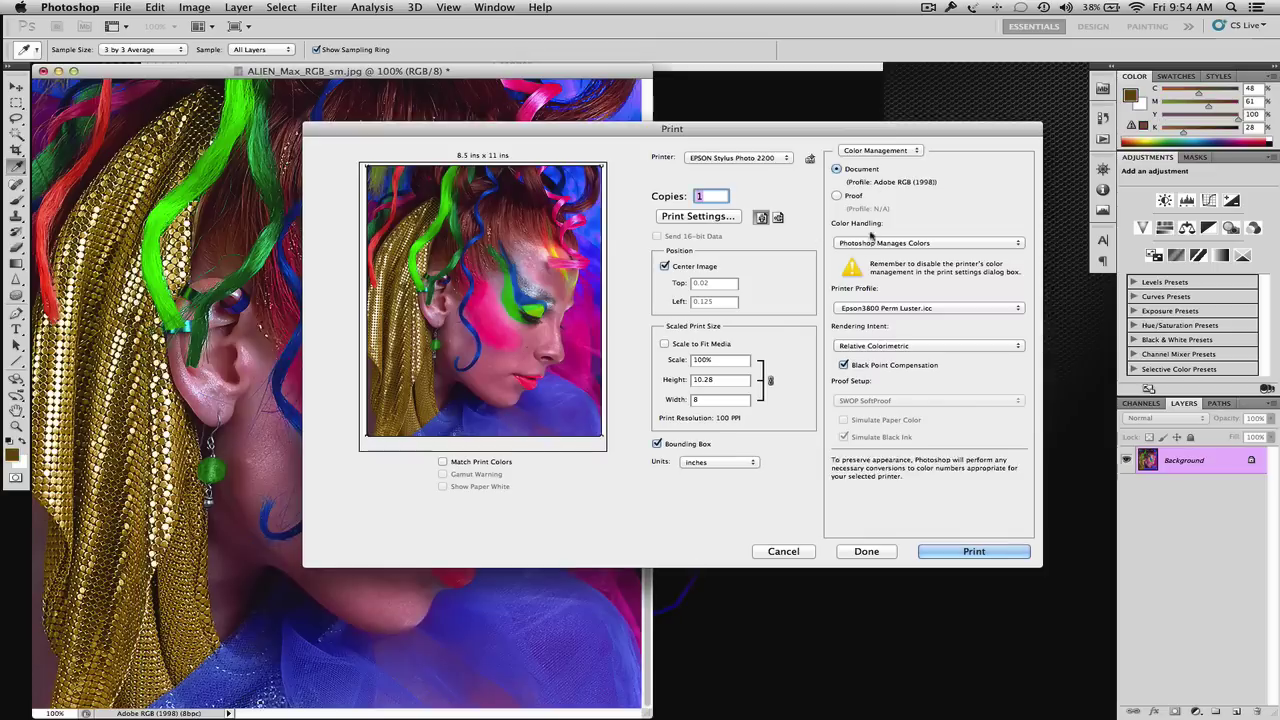
pyautogui.click(917, 243)
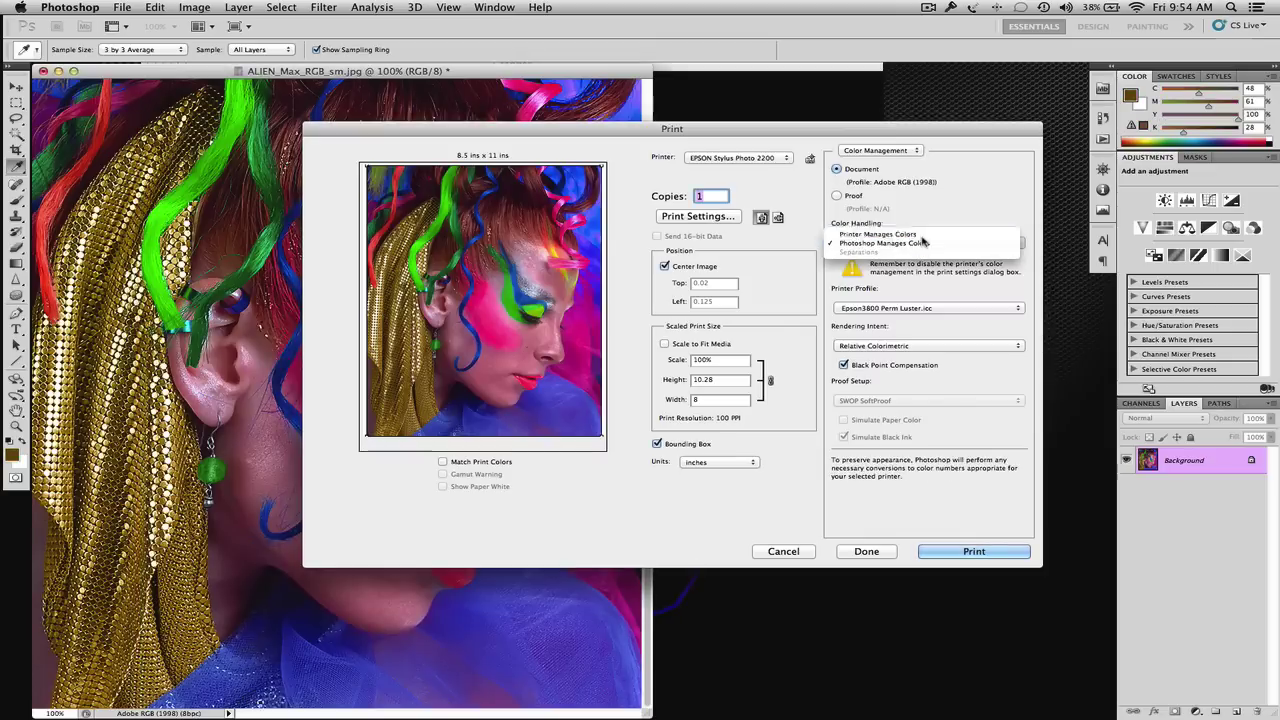
pyautogui.click(918, 231)
pyautogui.click(932, 243)
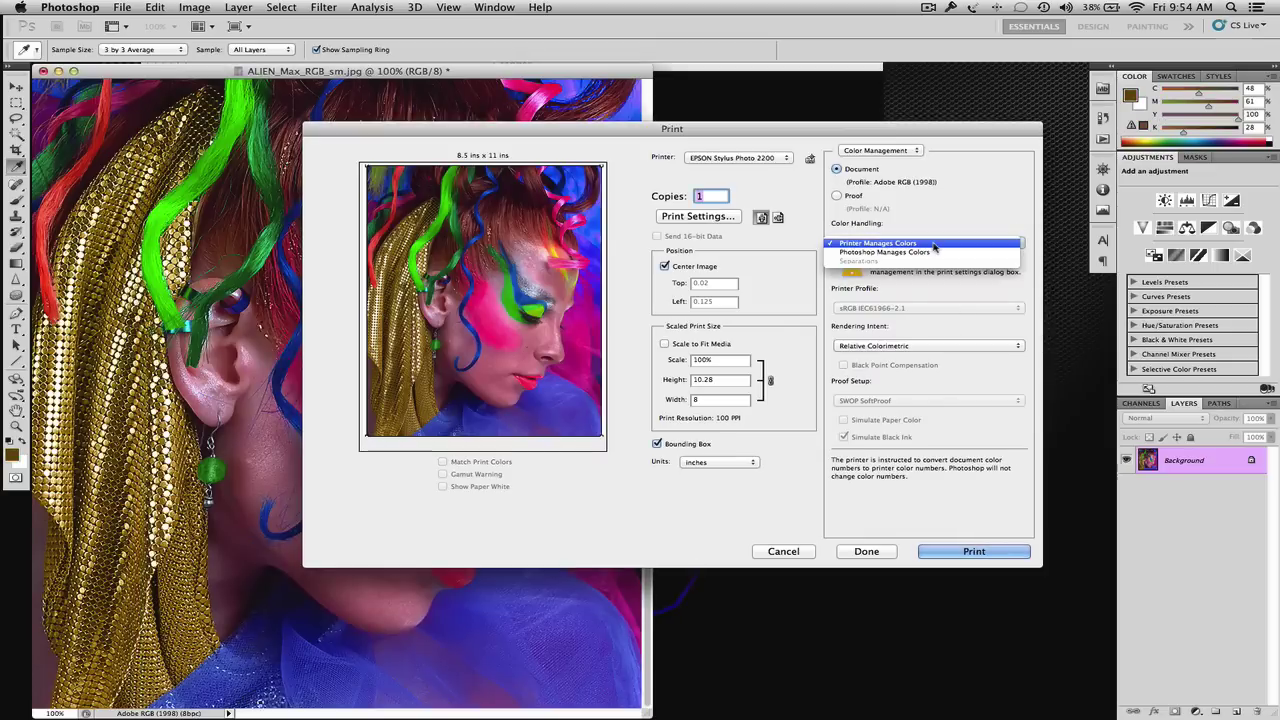
pyautogui.click(932, 256)
pyautogui.click(920, 308)
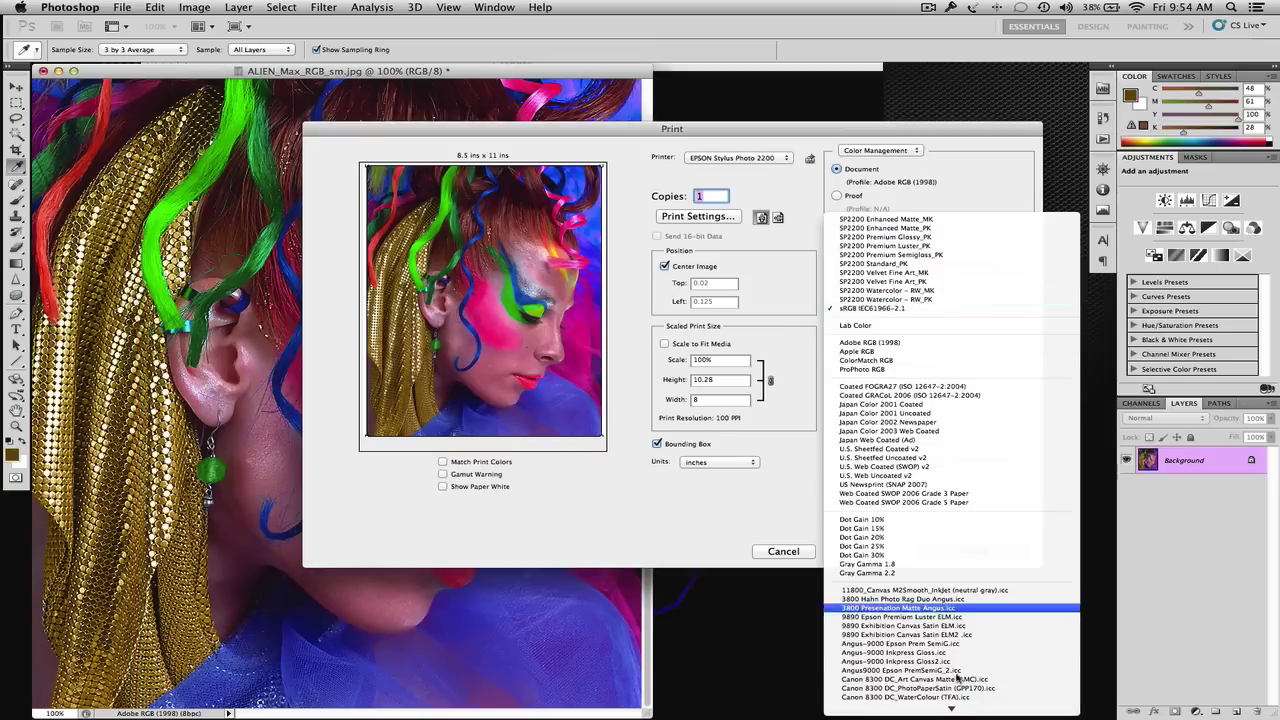
pyautogui.scroll(-10, 951, 712)
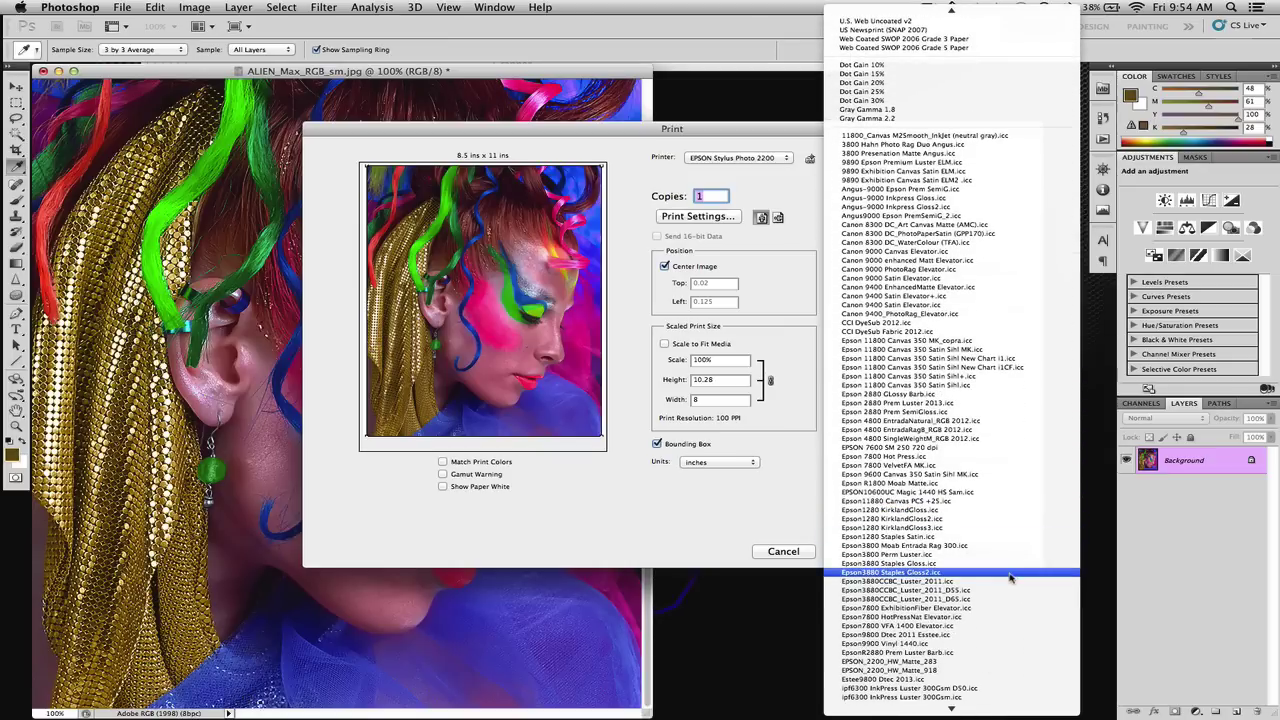
pyautogui.click(990, 555)
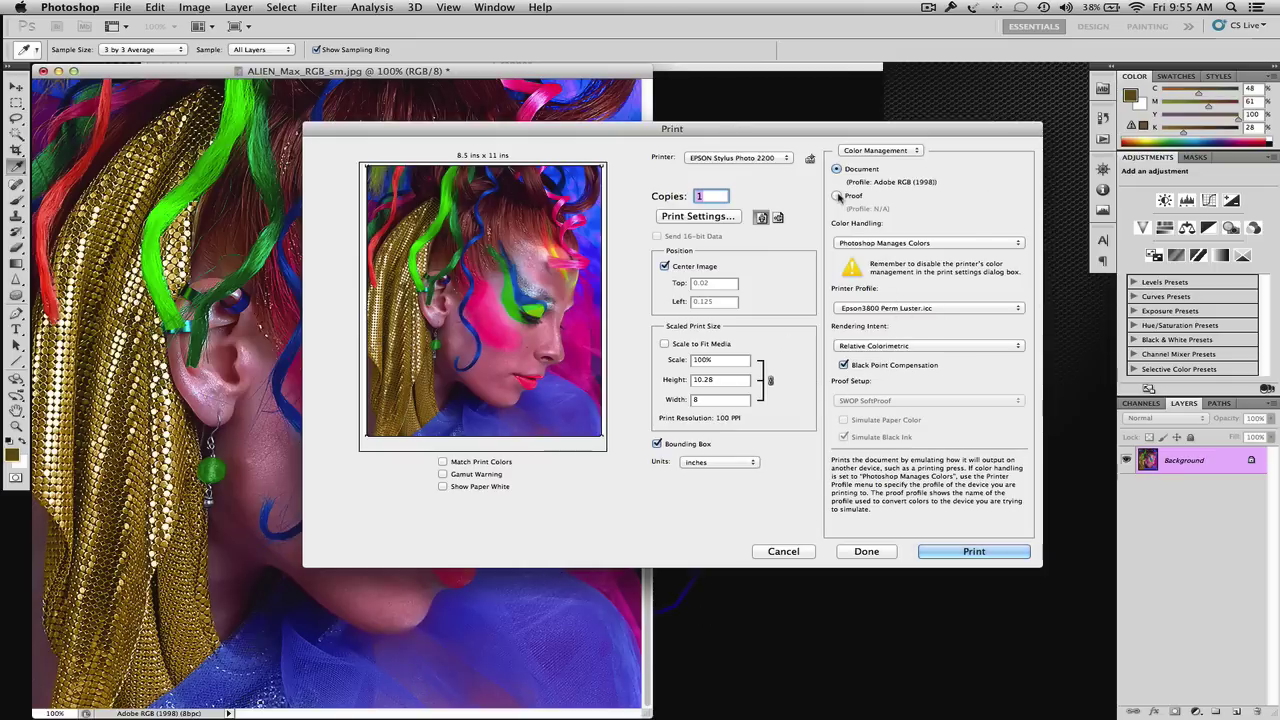
# - Switch printing to Proof and try the Working CMYK proof setup
pyautogui.click(837, 196)
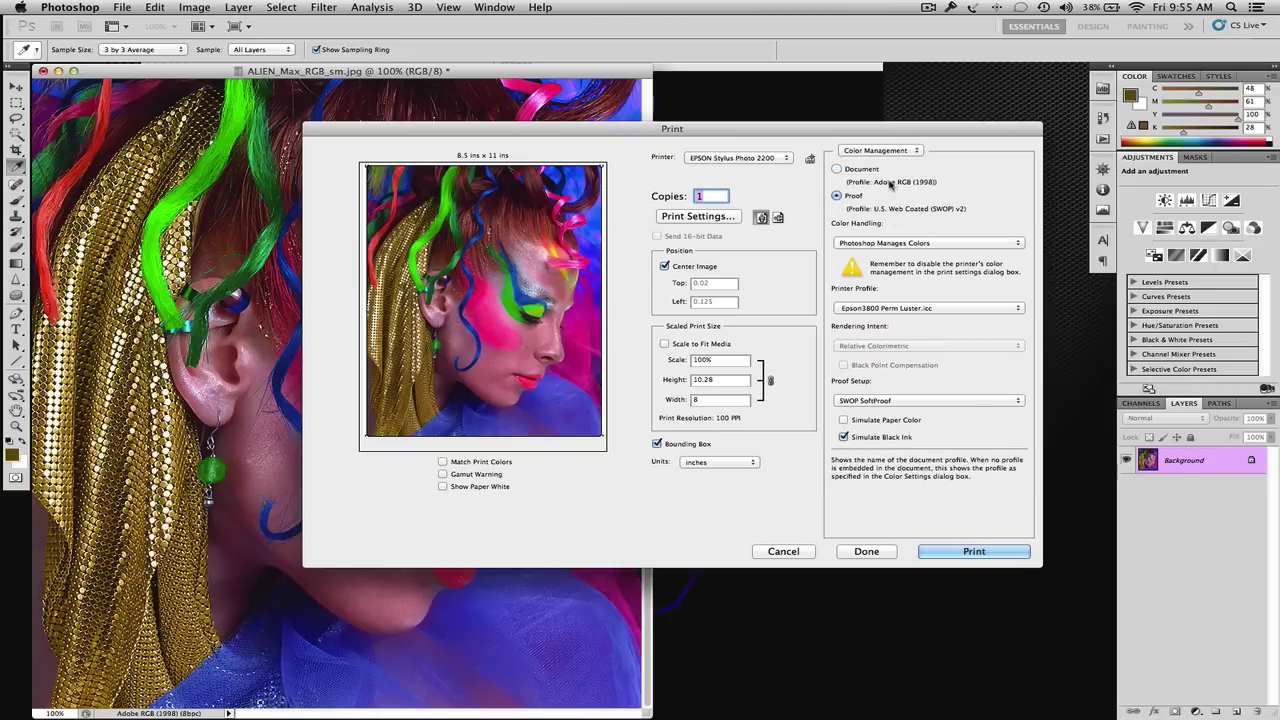
pyautogui.click(745, 594)
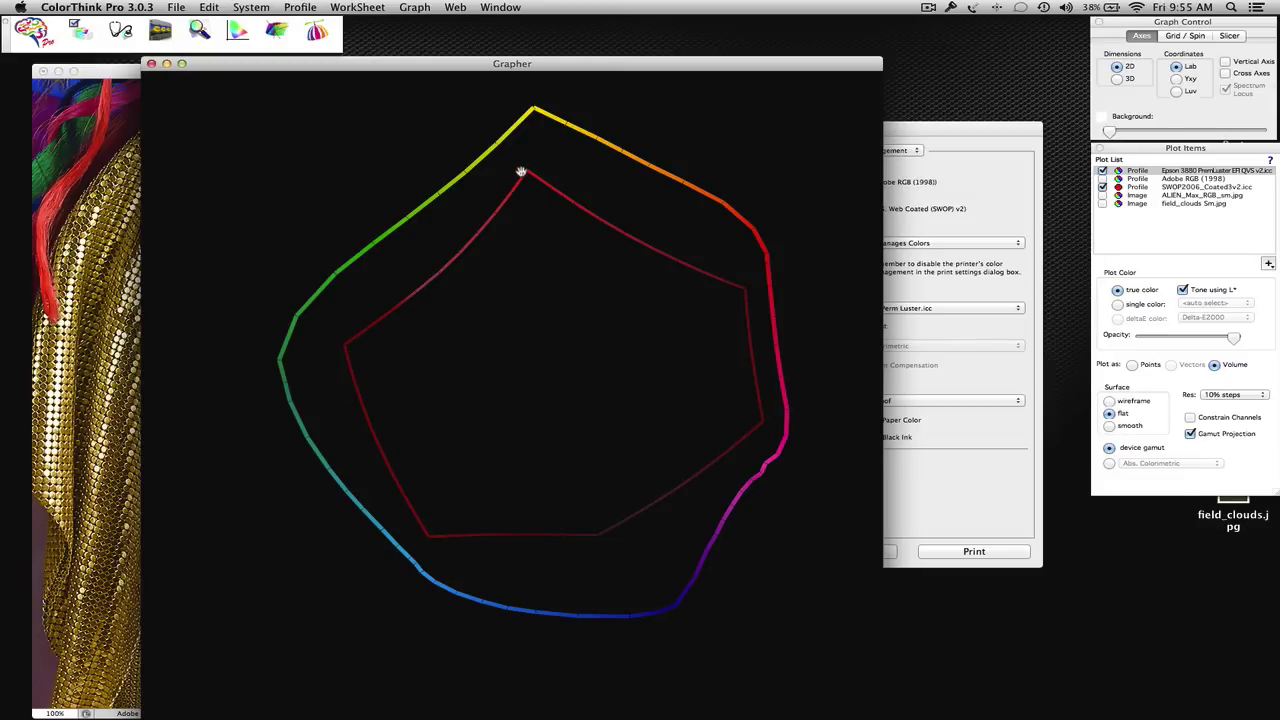
pyautogui.click(1020, 188)
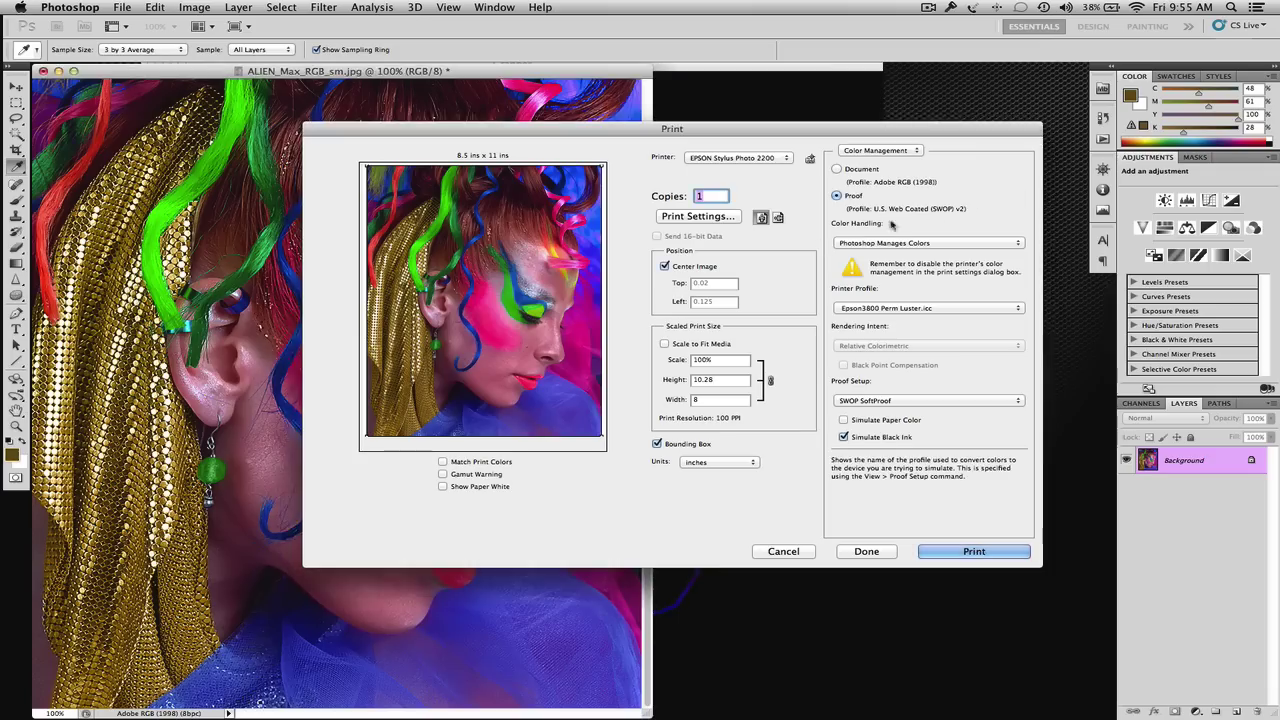
pyautogui.click(886, 402)
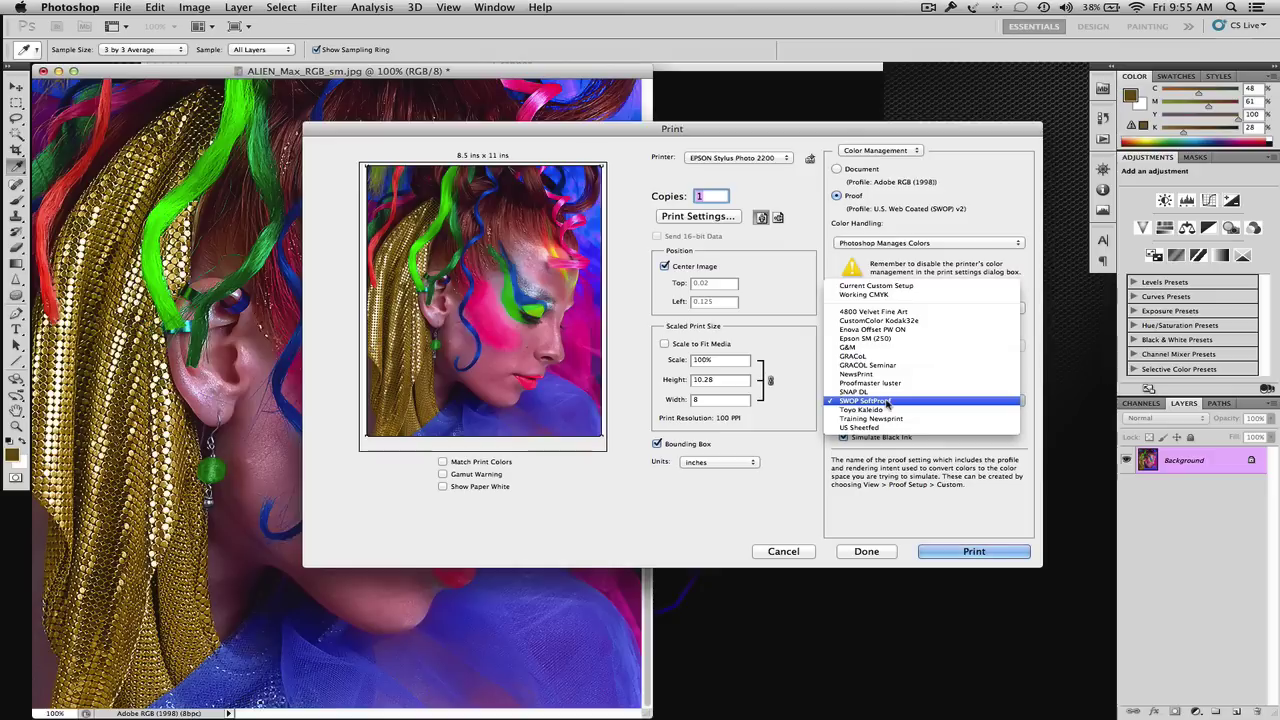
pyautogui.click(882, 296)
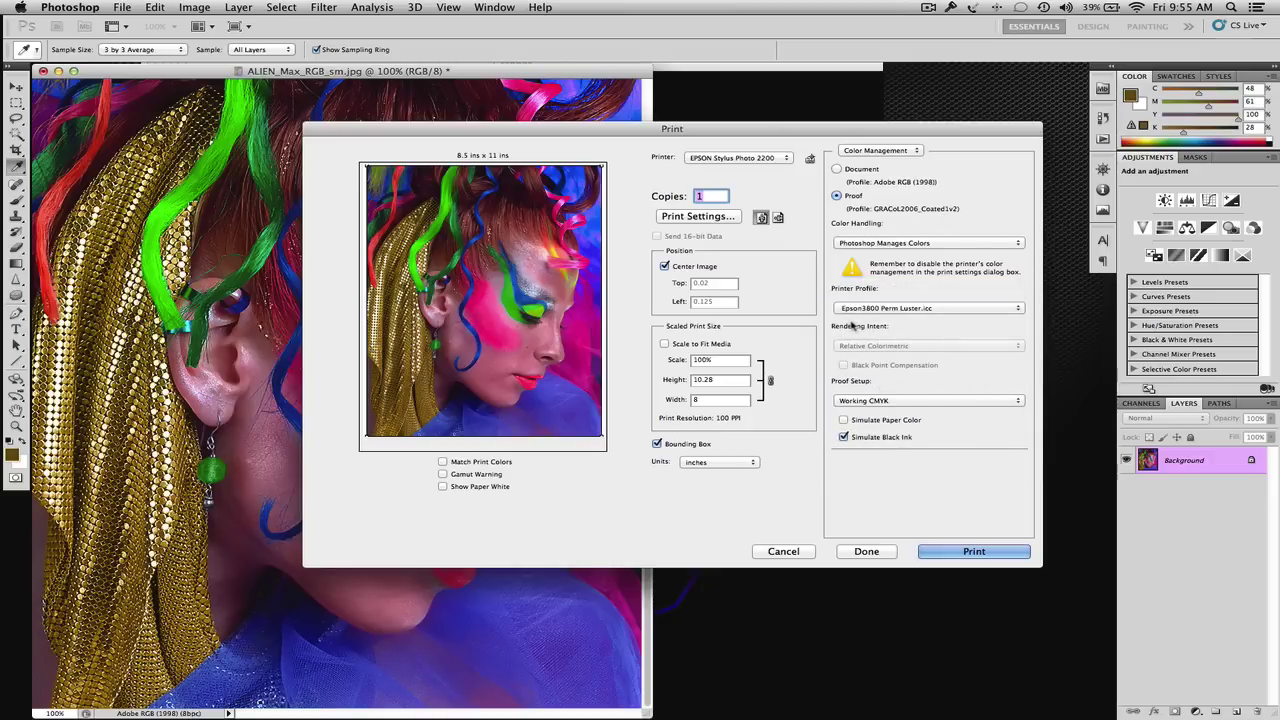
# - Choose SWOP SoftProof as the proof setup preset
pyautogui.click(887, 404)
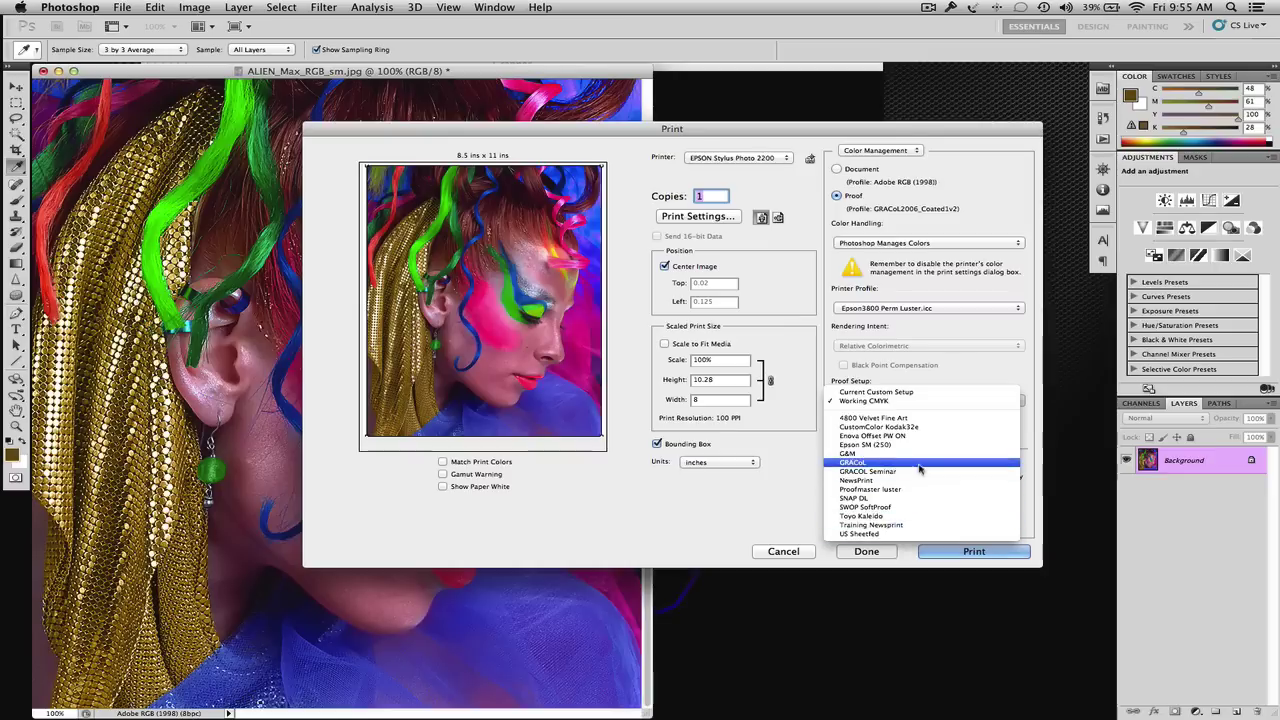
pyautogui.press('Escape')
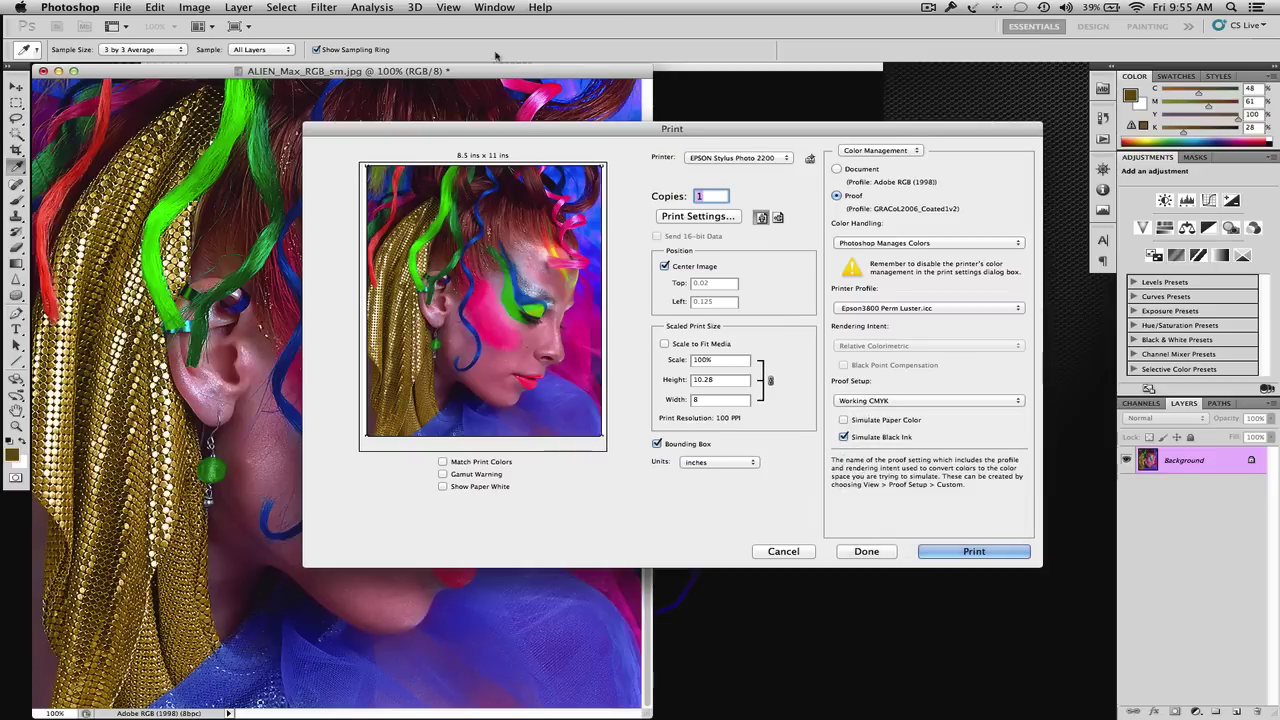
pyautogui.click(448, 8)
pyautogui.press('Escape')
pyautogui.click(920, 402)
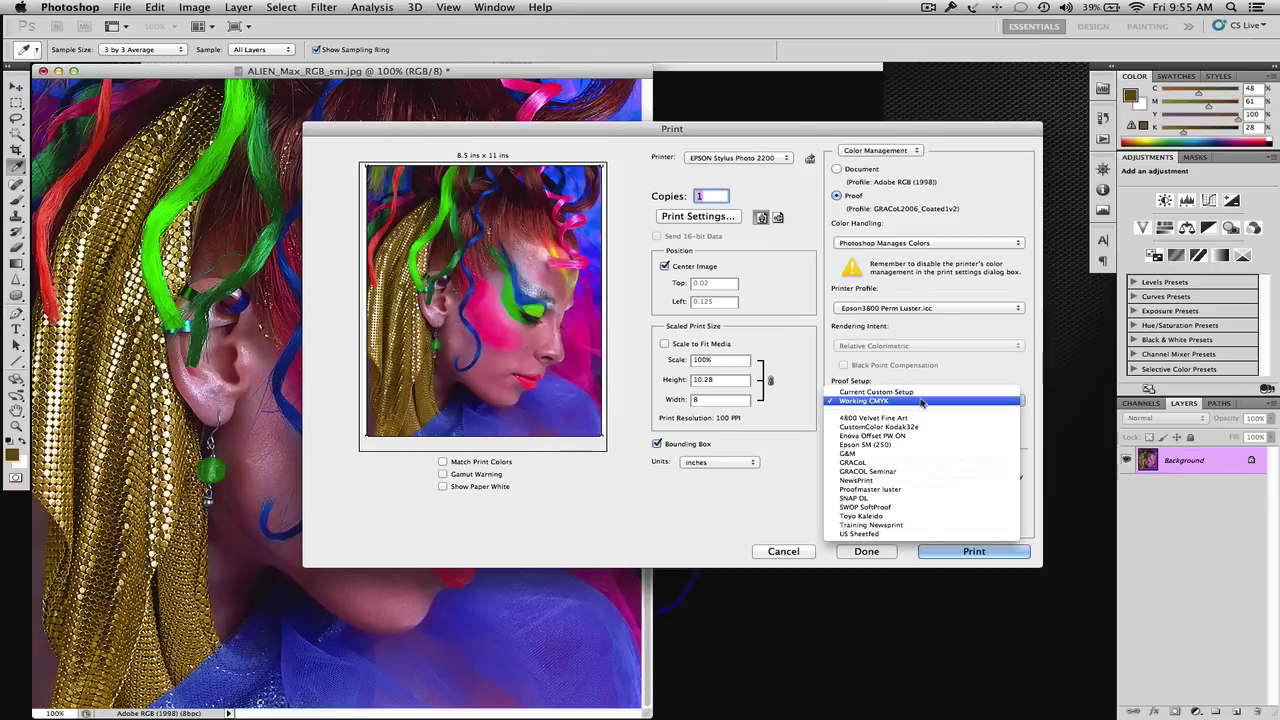
pyautogui.click(922, 507)
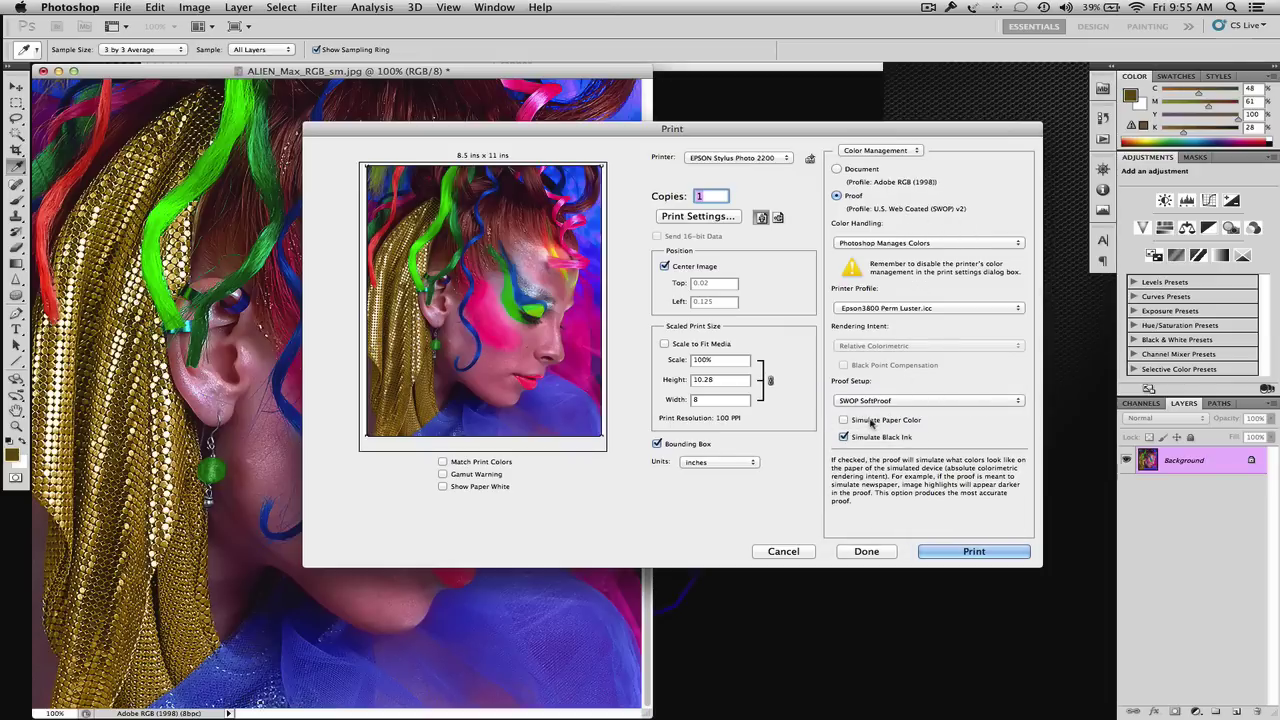
pyautogui.click(844, 420)
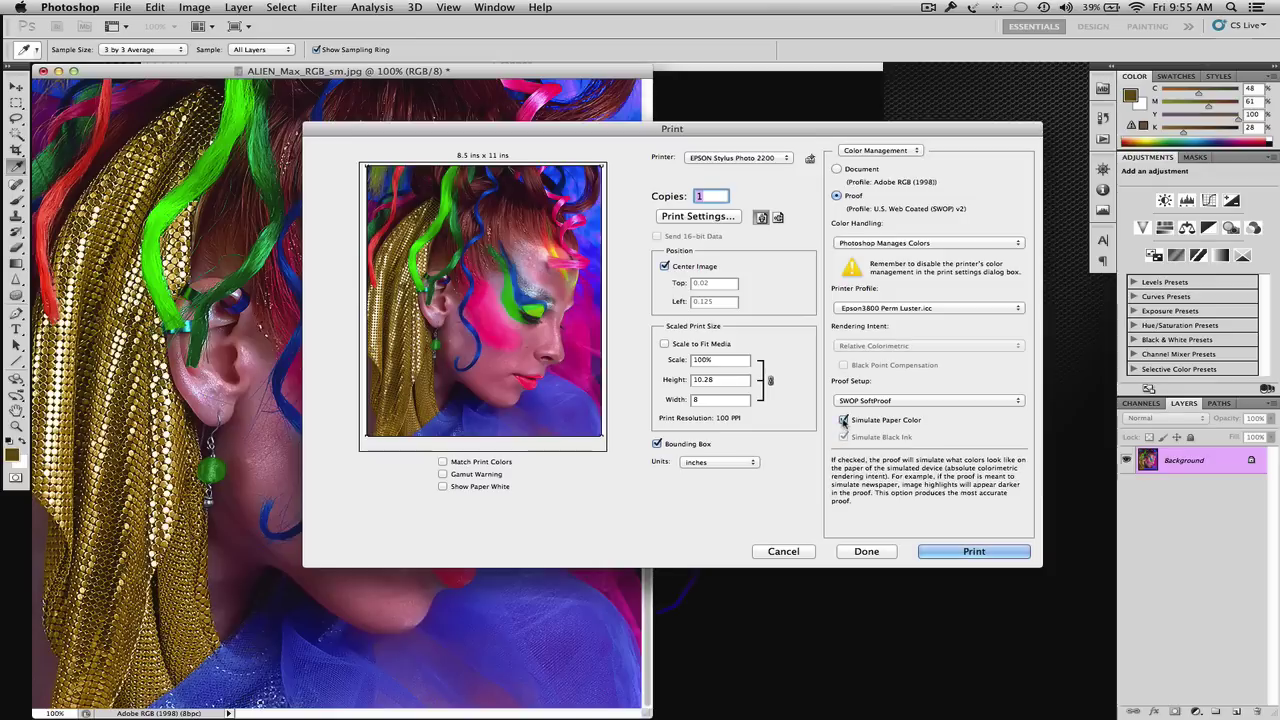
pyautogui.click(844, 420)
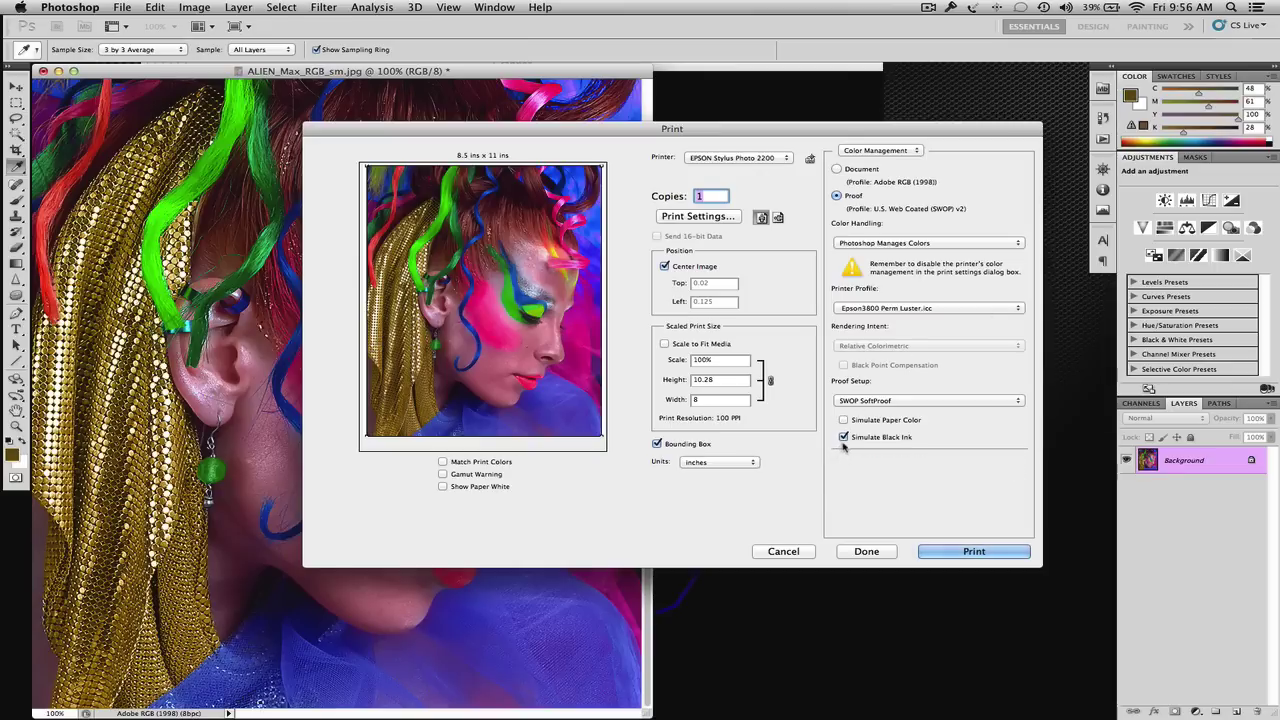
pyautogui.click(843, 420)
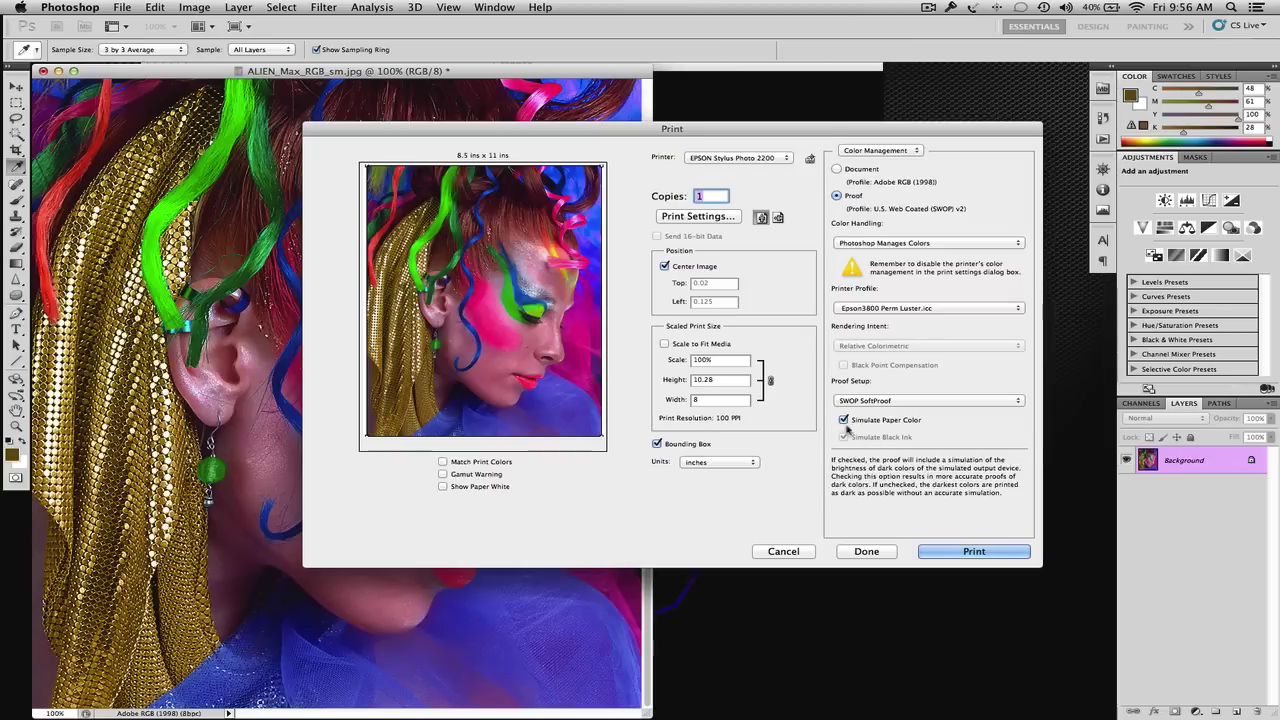
pyautogui.click(844, 420)
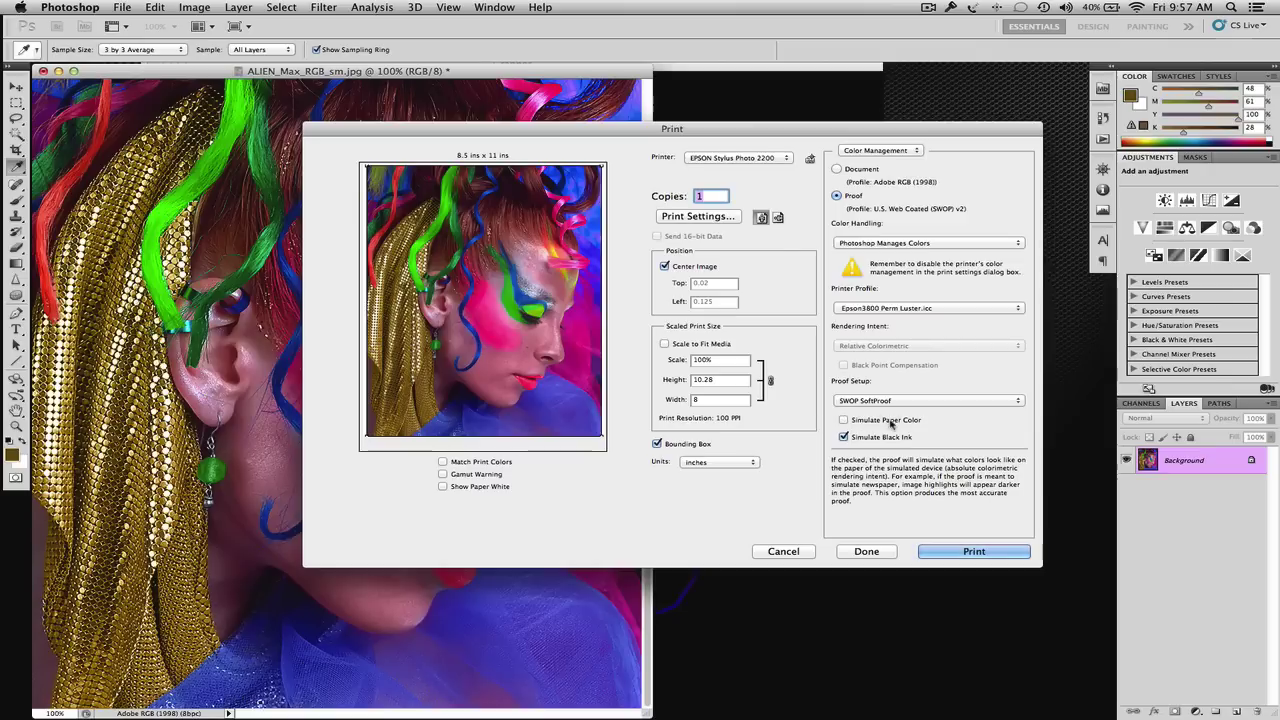
pyautogui.moveTo(850, 436)
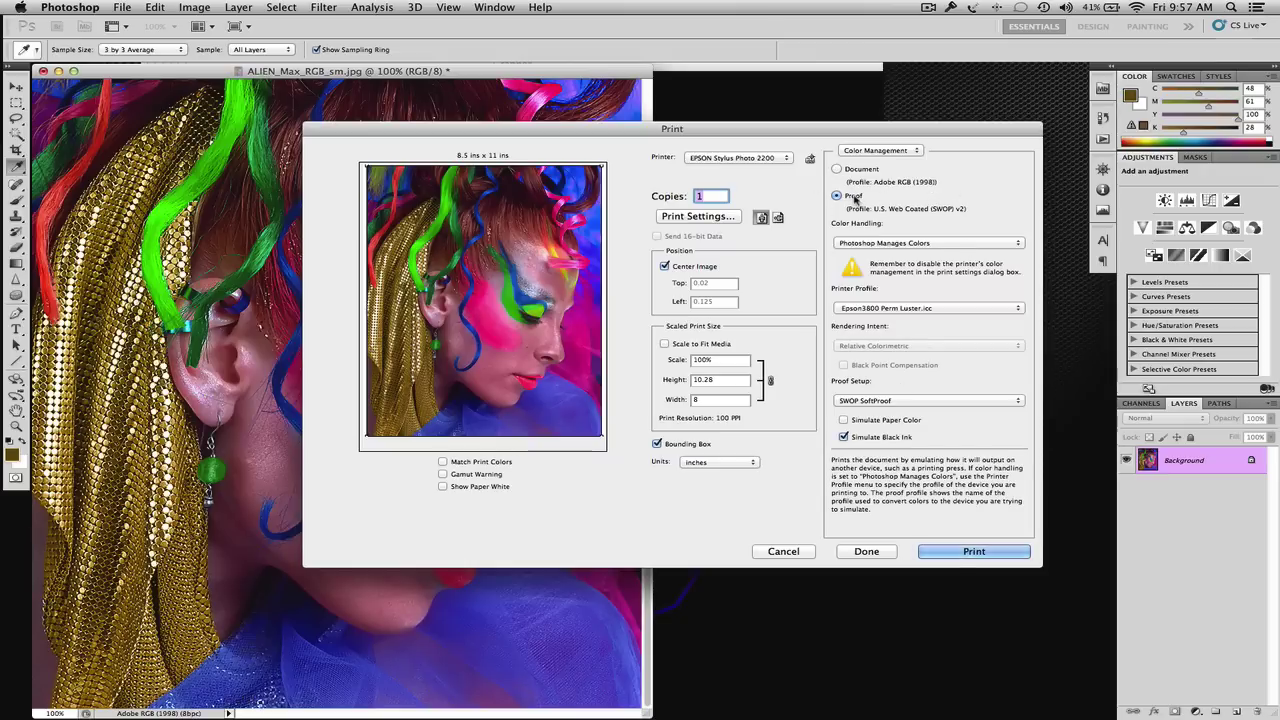
# - Glance at the ColorThink Pro gamut plot, then return to Photoshop's Print dialog
pyautogui.click(779, 642)
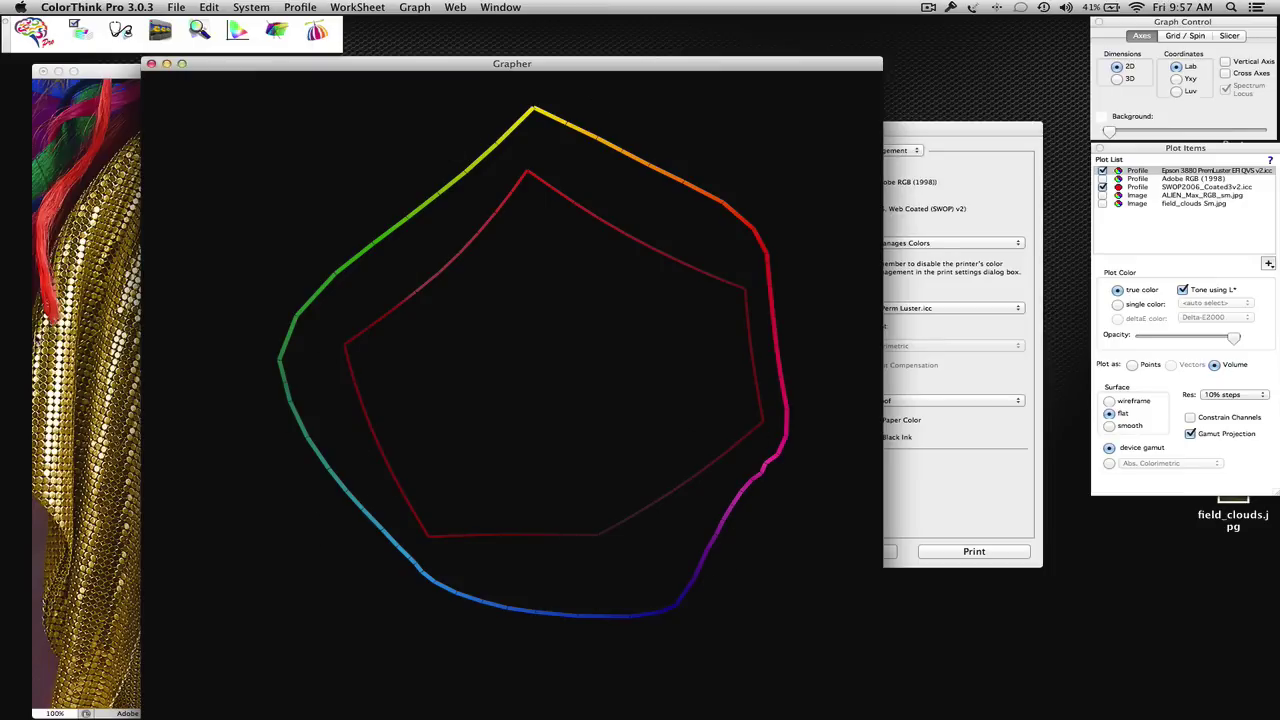
pyautogui.click(111, 348)
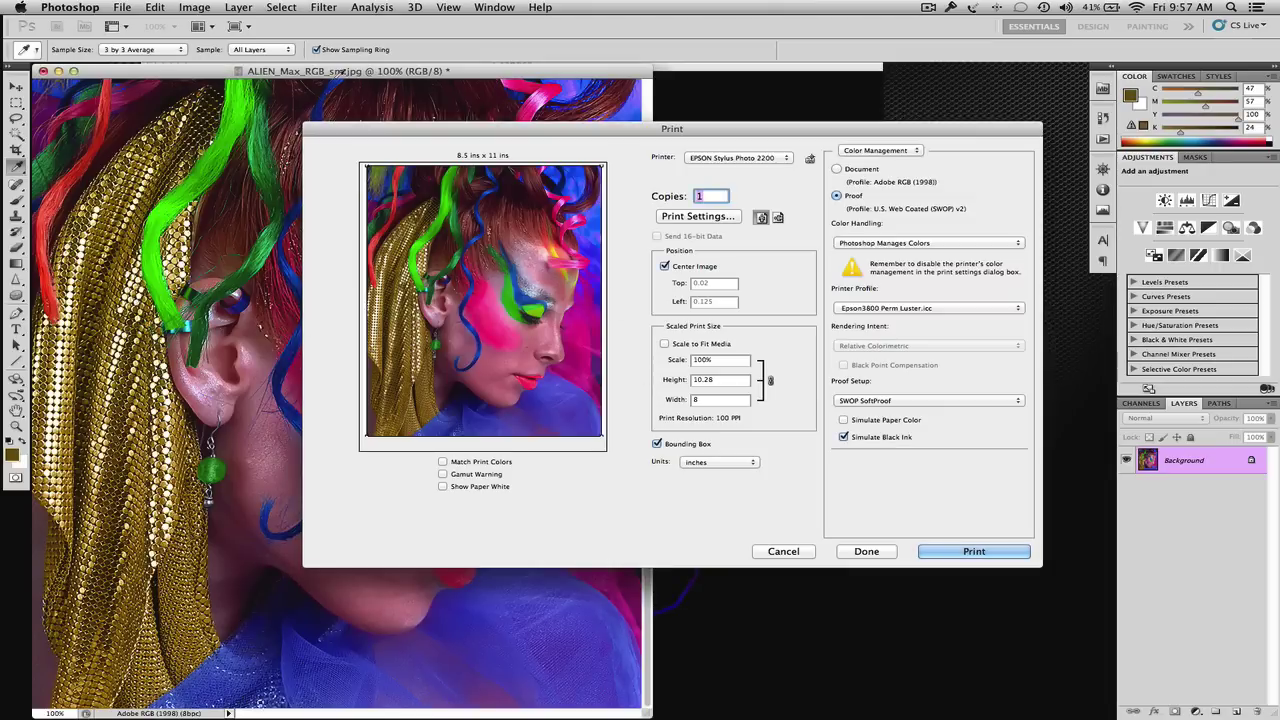
# - Close the Print dialog, view the zoomed-out SWOP soft proof centred, then turn it off
pyautogui.press('Escape')
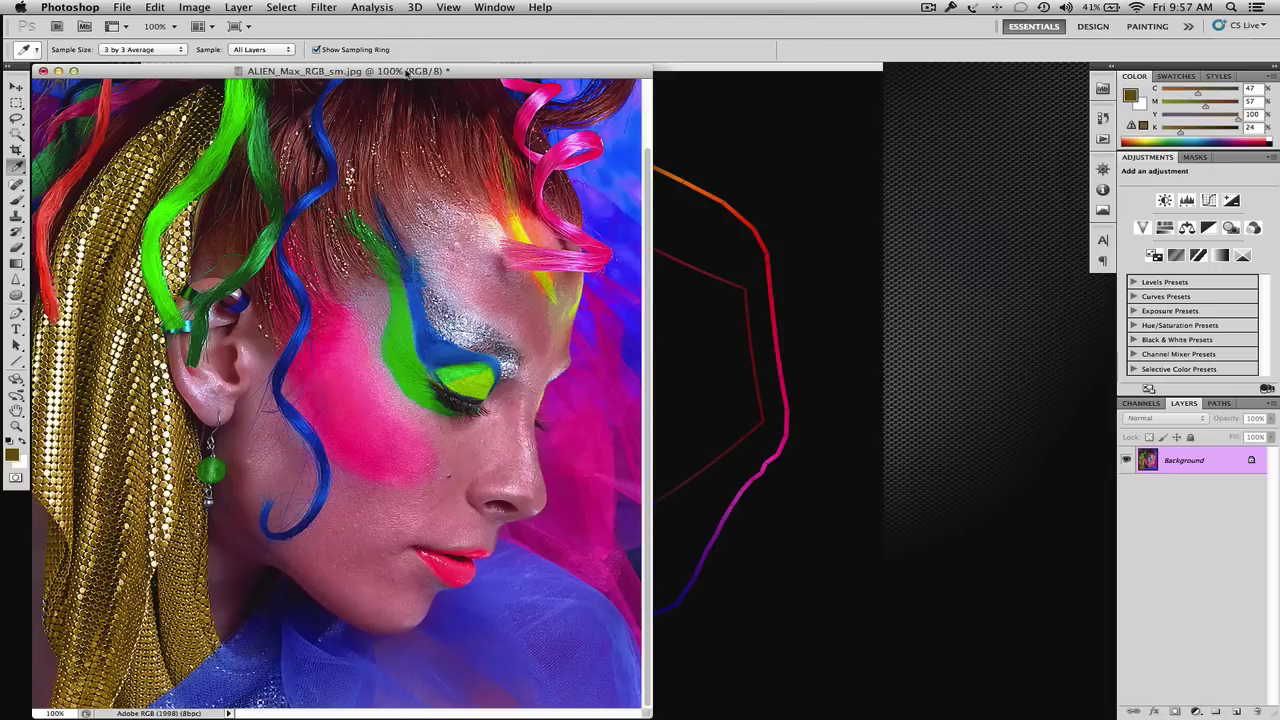
pyautogui.press('super+y')
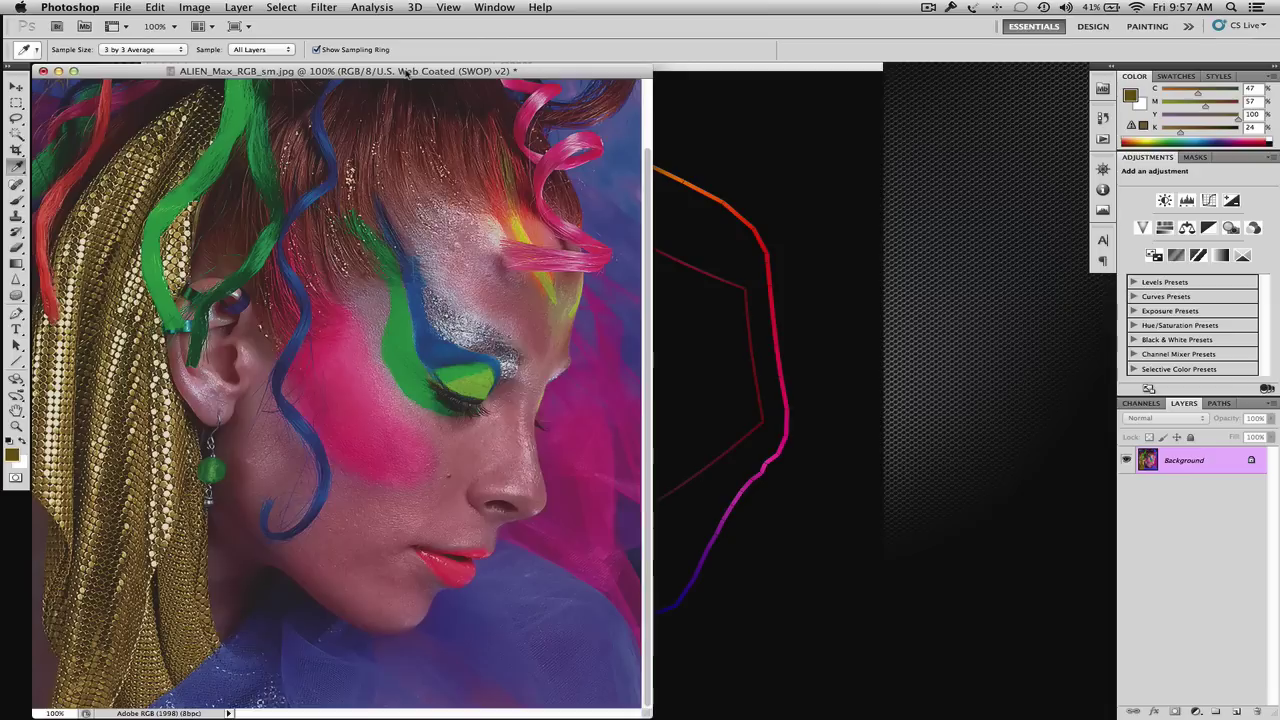
pyautogui.press('super+minus')
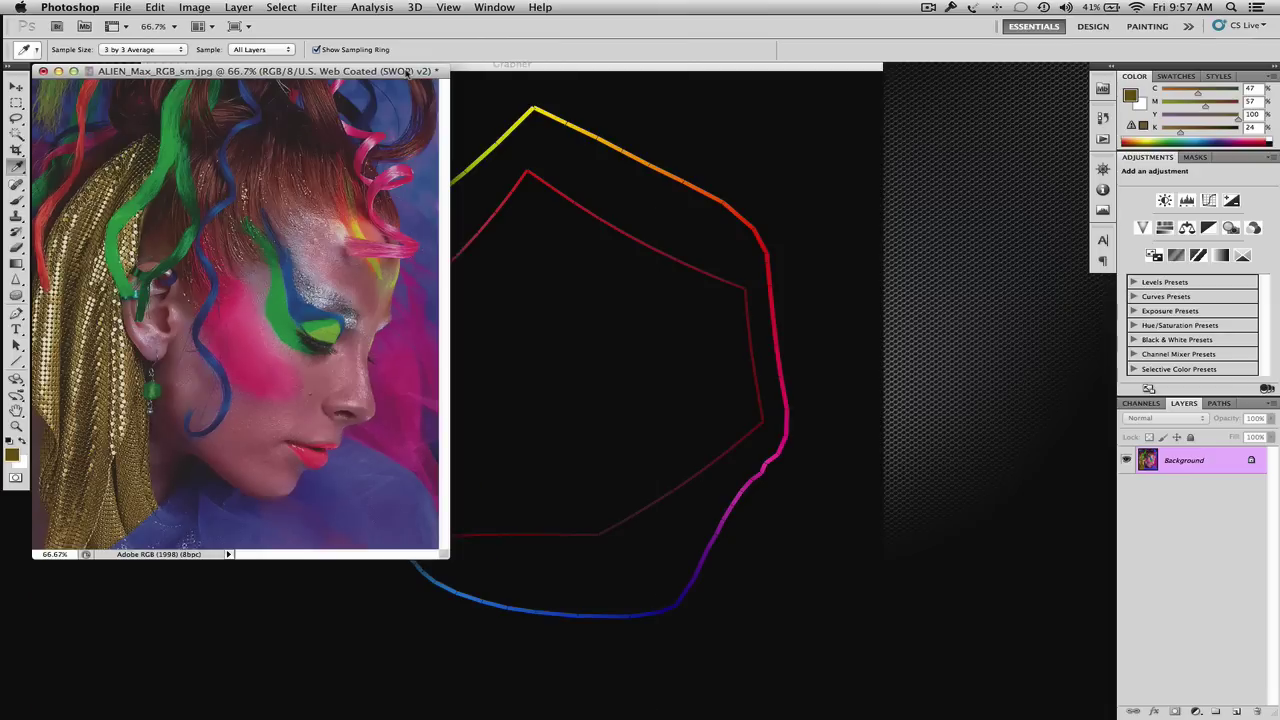
pyautogui.moveTo(407, 72); pyautogui.dragTo(743, 107)
pyautogui.hotkey('ctrl', 'y')
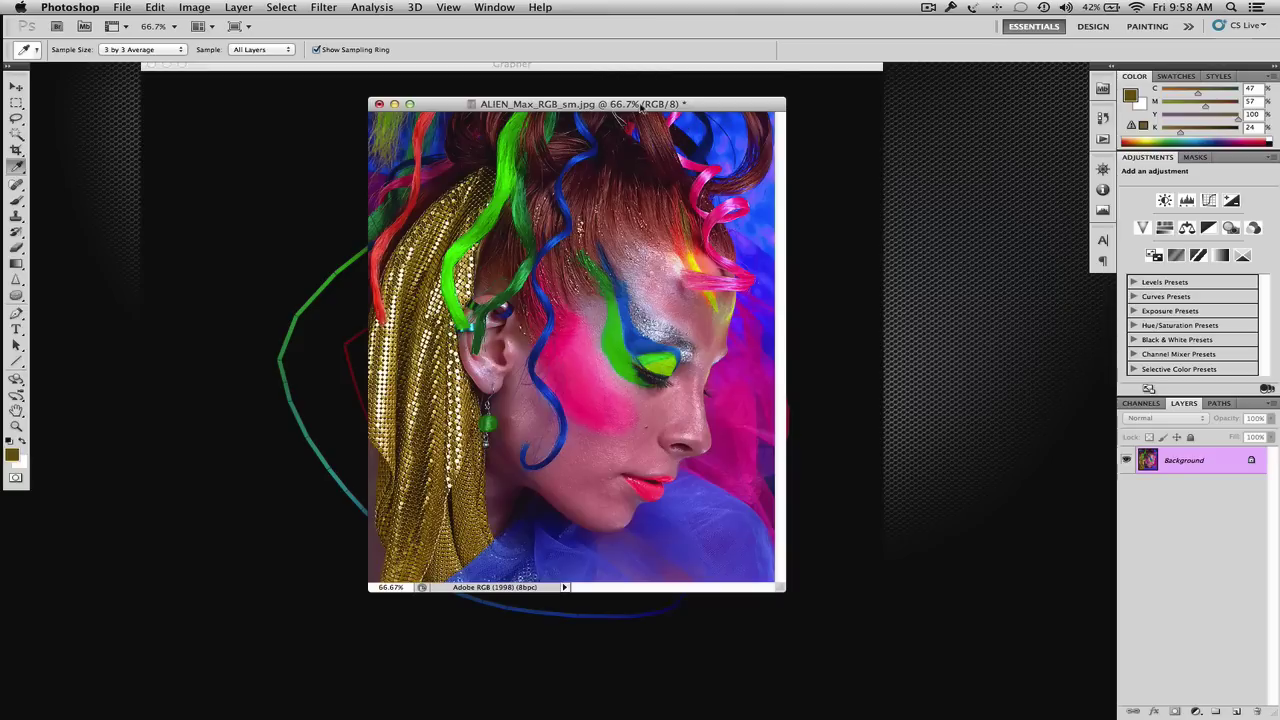
pyautogui.moveTo(642, 108)
pyautogui.mouseDown()
pyautogui.moveTo(621, 84)
pyautogui.moveTo(633, 110)
pyautogui.mouseUp()
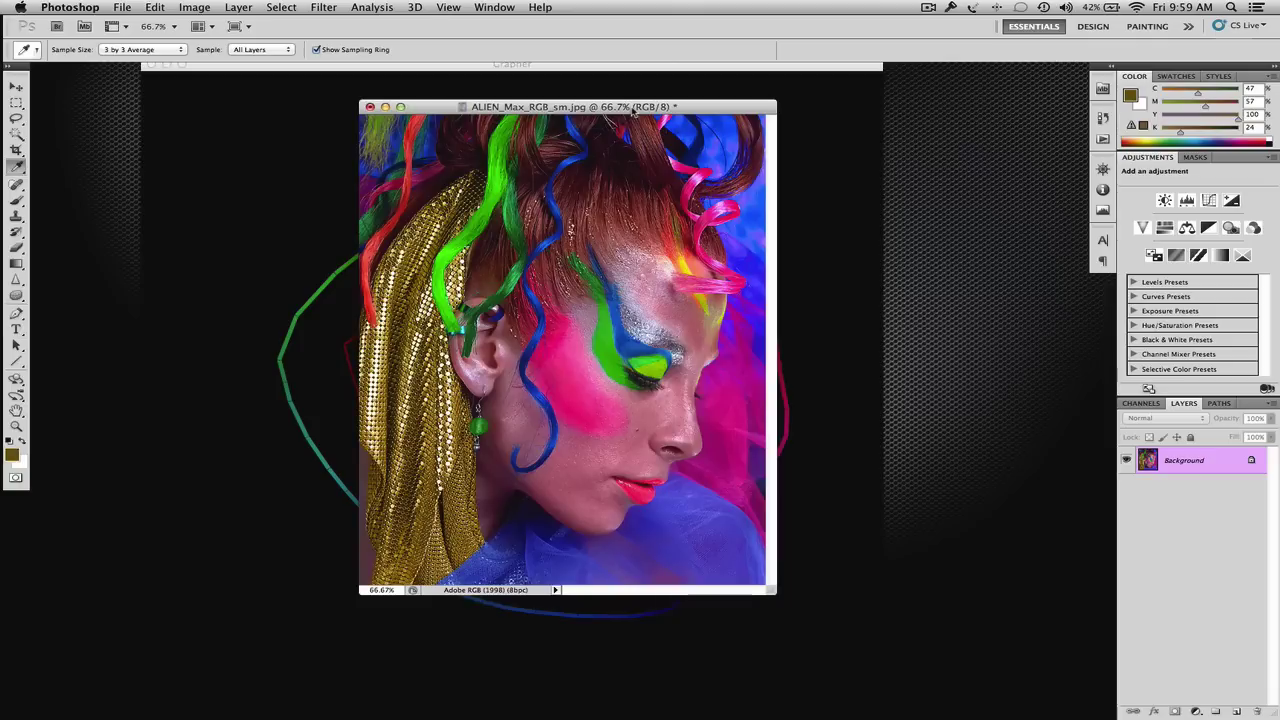
pyautogui.moveTo(632, 112); pyautogui.dragTo(641, 109)
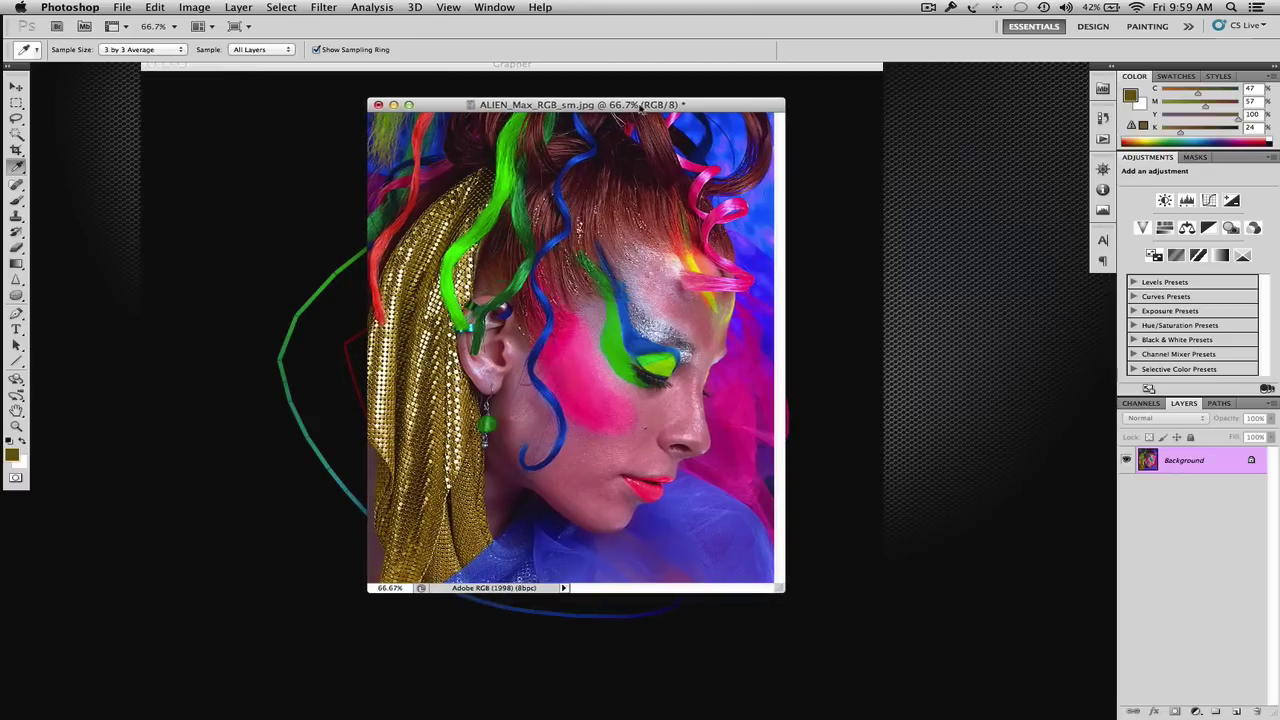